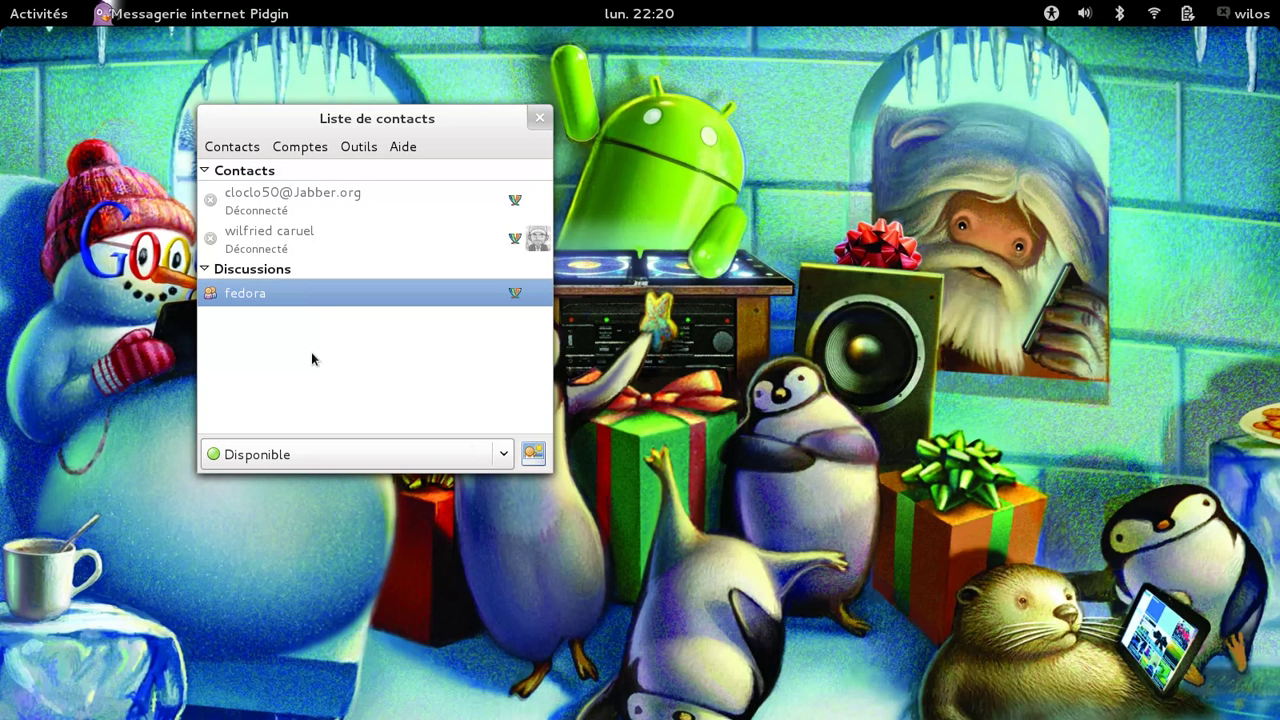
# Open the fedora chat room and maximize its conversation window
pyautogui.doubleClick(254, 296)
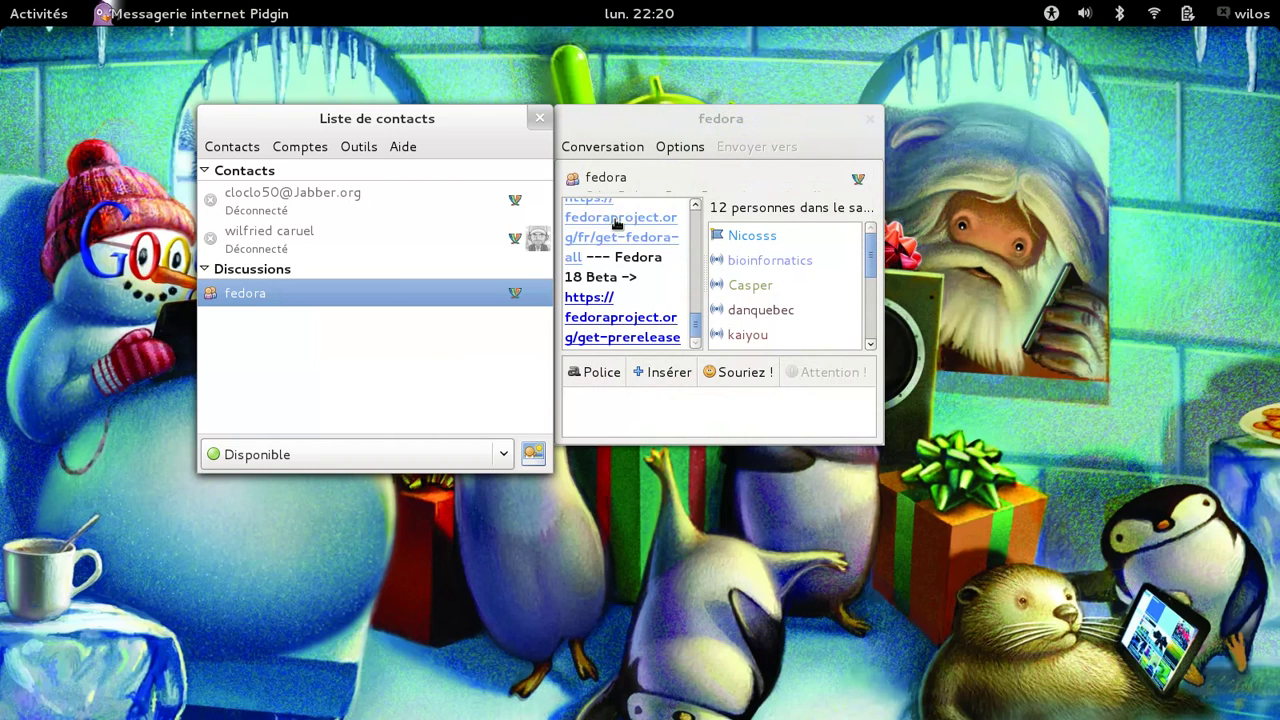
pyautogui.doubleClick(822, 128)
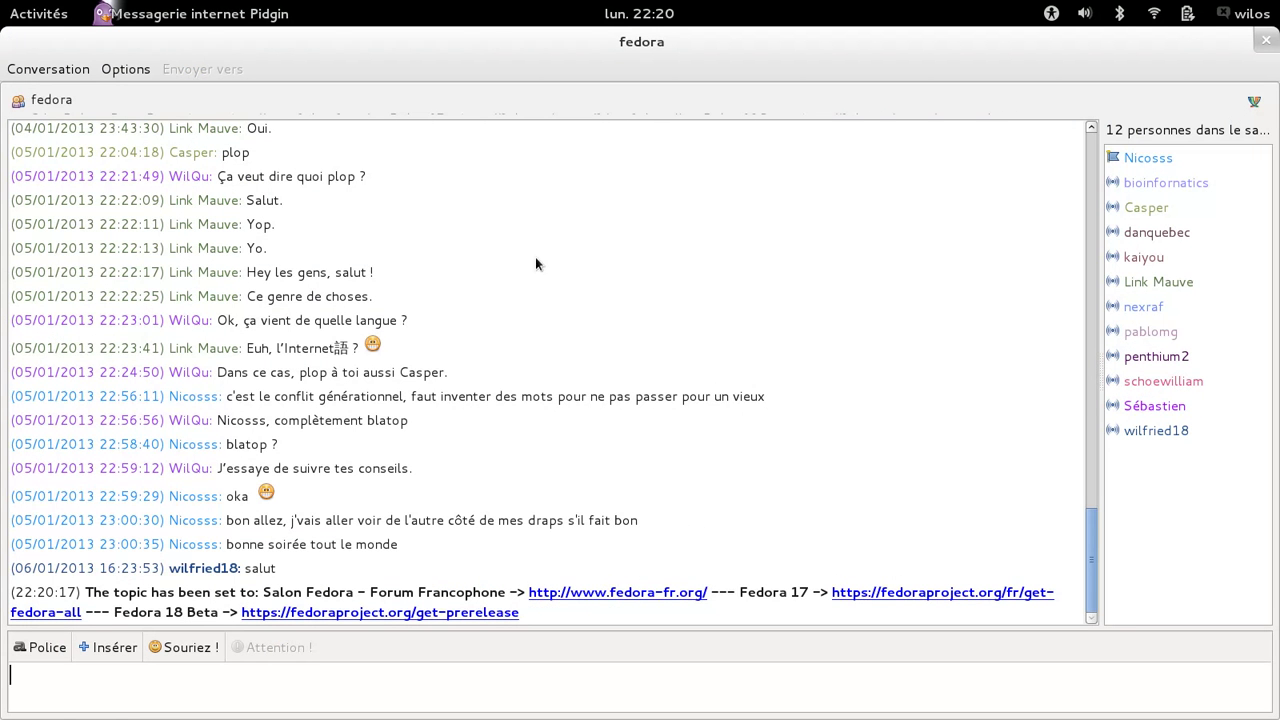
pyautogui.moveTo(1090, 565); pyautogui.dragTo(1114, 580)
# Request the list of chat rooms on the conference.jabber.org server and dismiss the dialog for joining a discussion
pyautogui.click(44, 66)
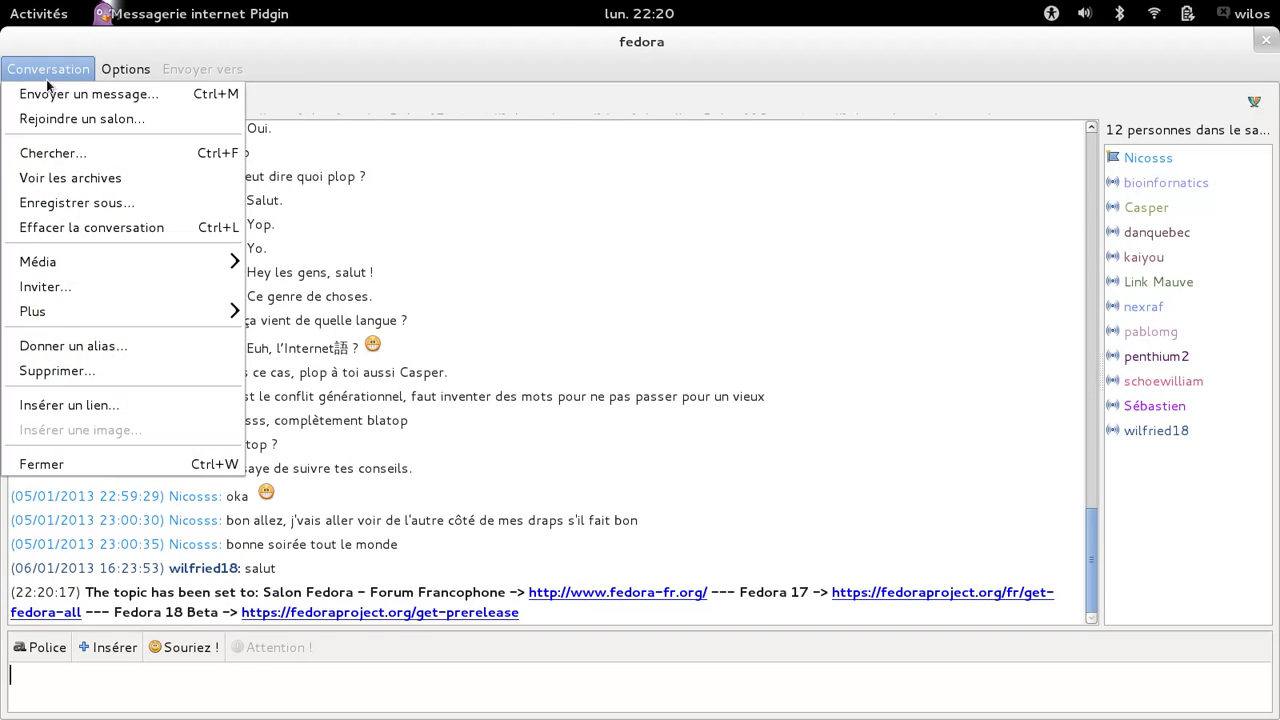
pyautogui.click(102, 125)
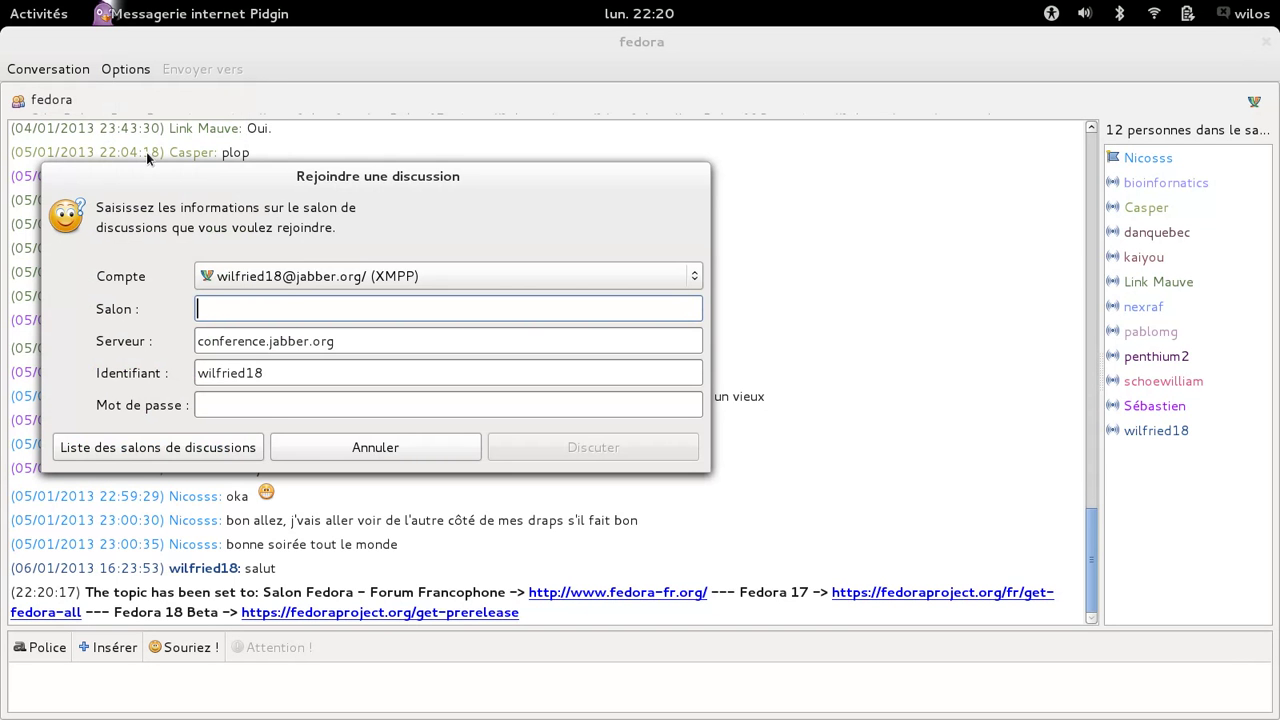
pyautogui.click(195, 447)
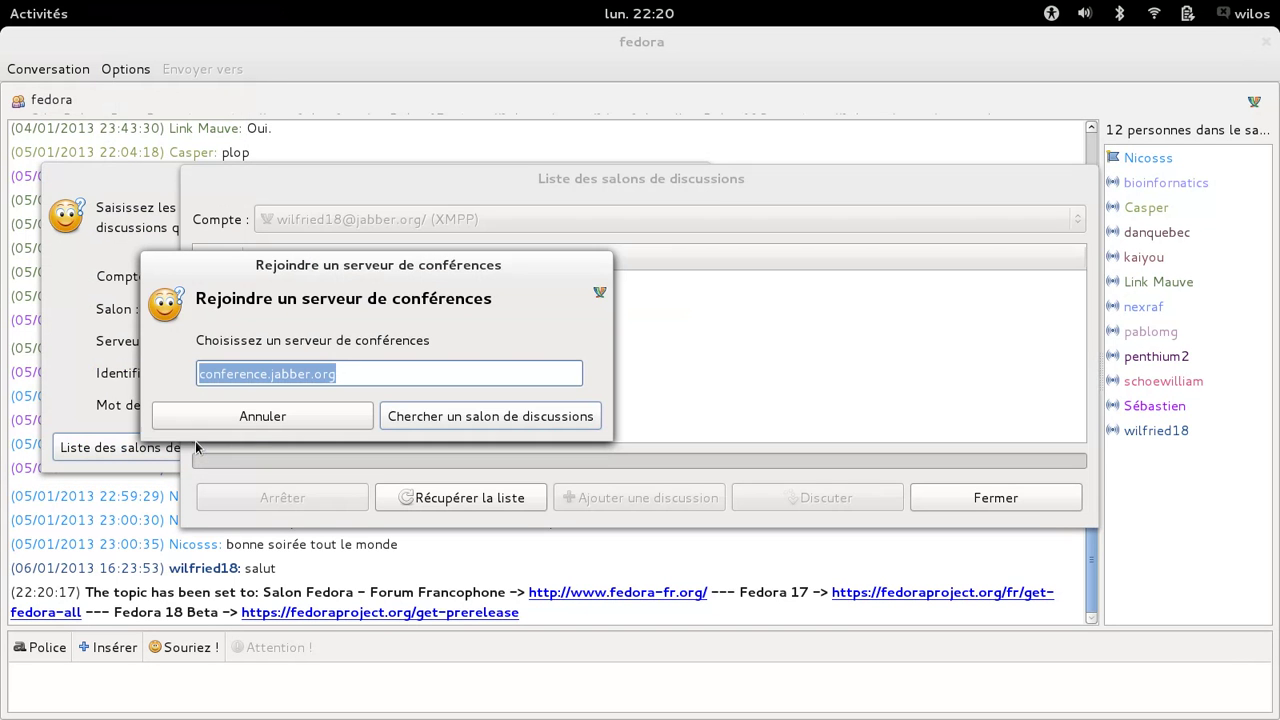
pyautogui.click(420, 415)
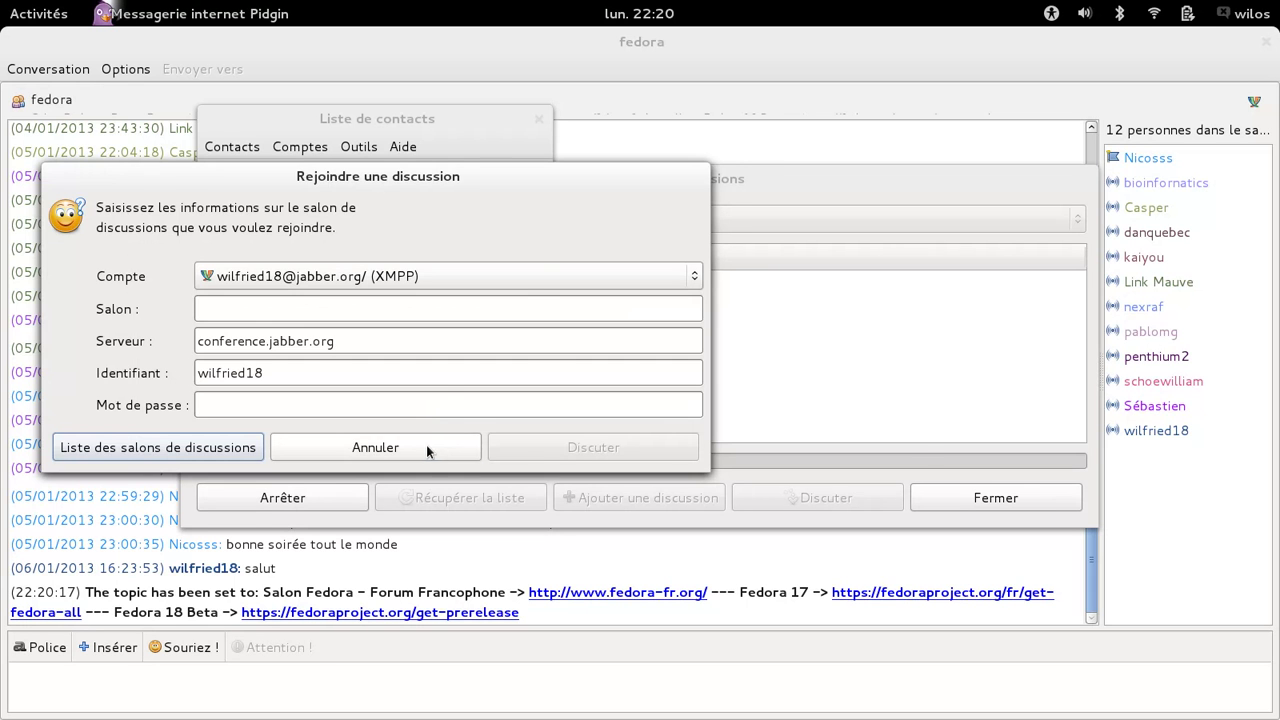
pyautogui.click(427, 450)
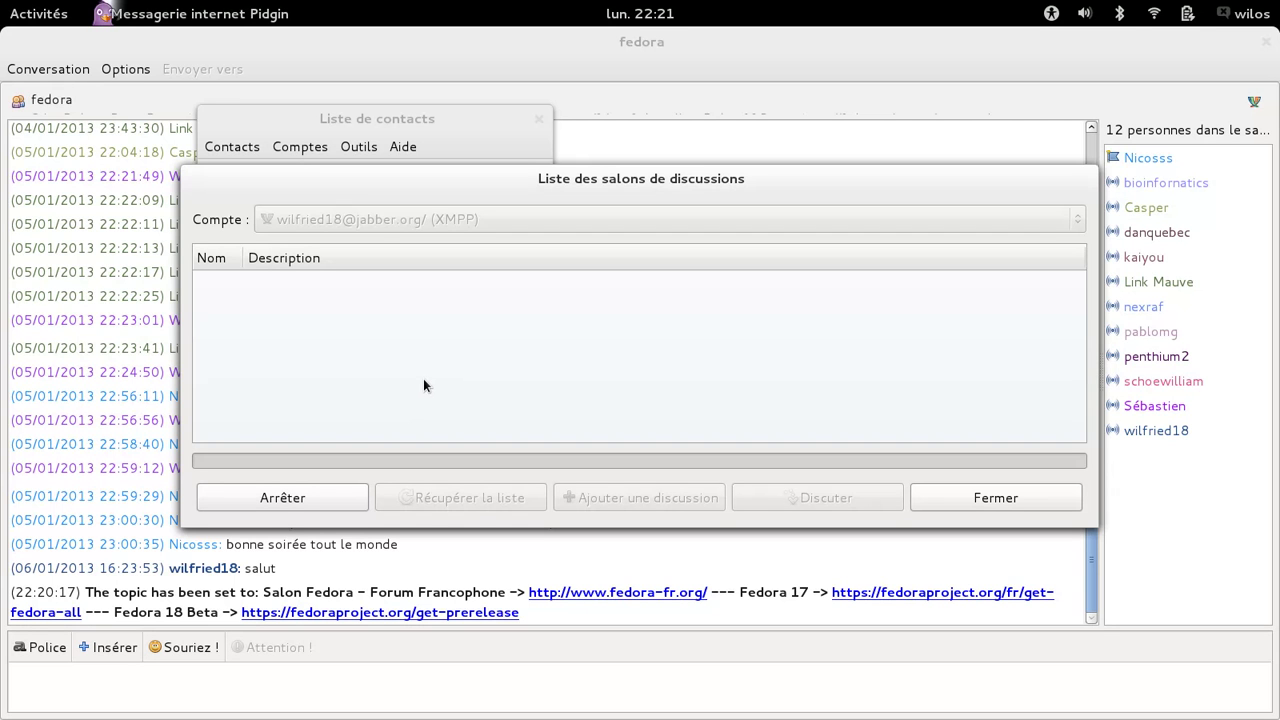
# Reposition the contact list and room list windows so the contact list is reachable, and close the room list
pyautogui.click(450, 120)
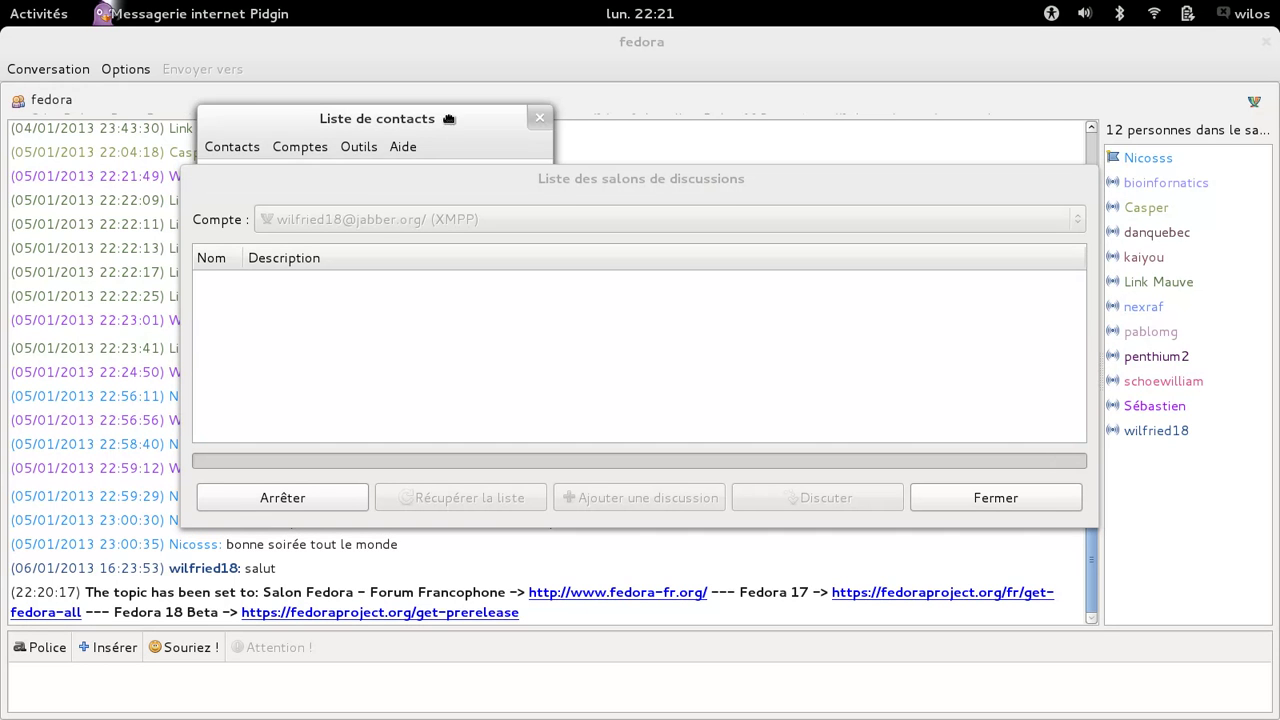
pyautogui.moveTo(450, 120); pyautogui.dragTo(454, 117)
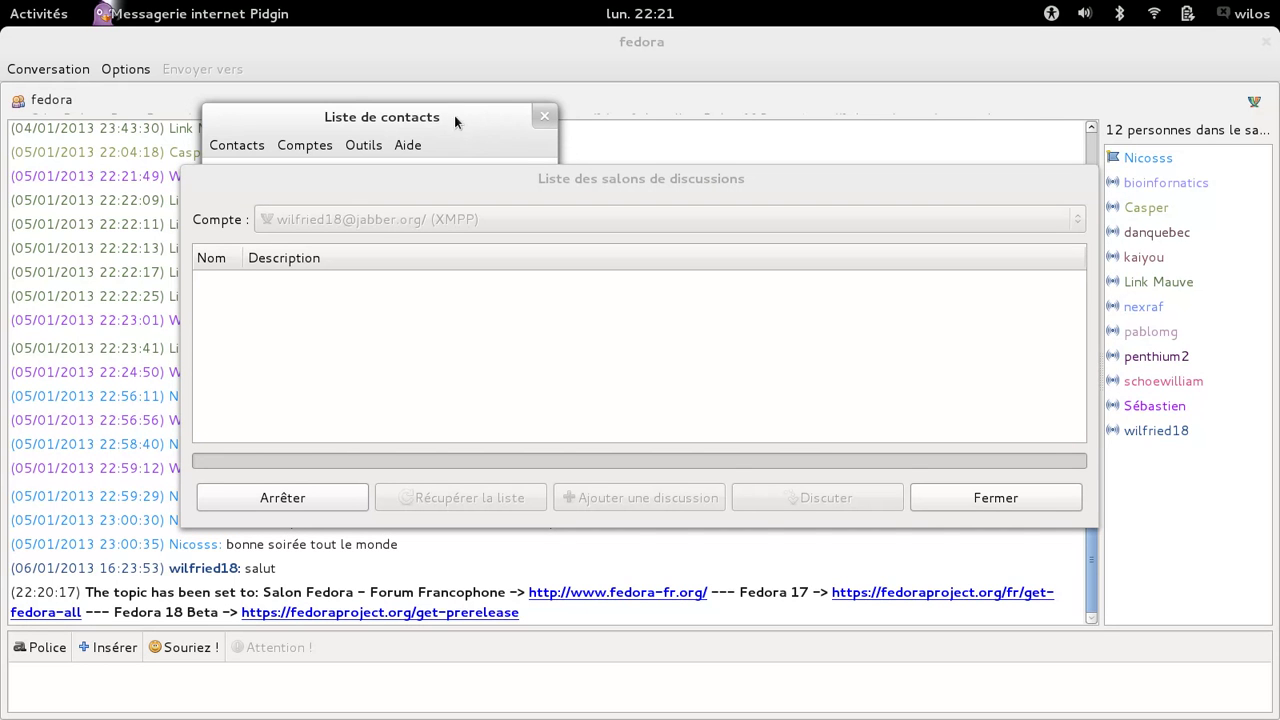
pyautogui.moveTo(677, 184); pyautogui.dragTo(883, 227)
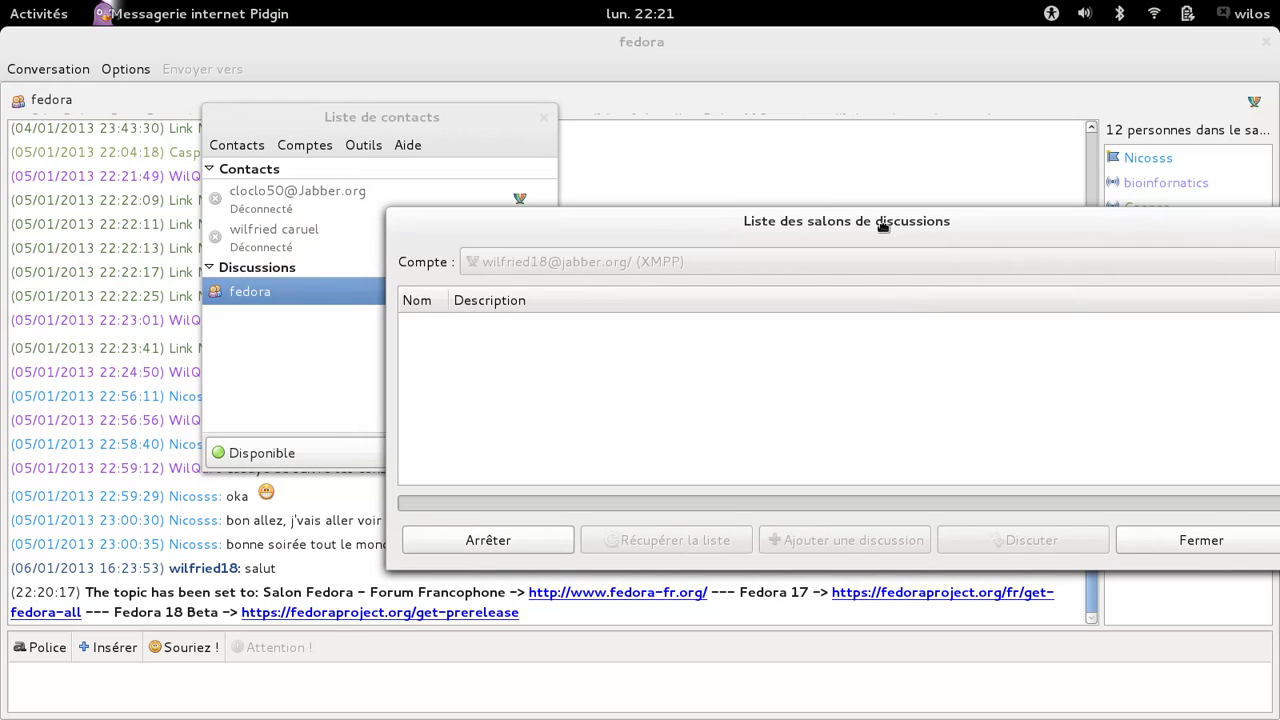
pyautogui.moveTo(384, 117); pyautogui.dragTo(197, 184)
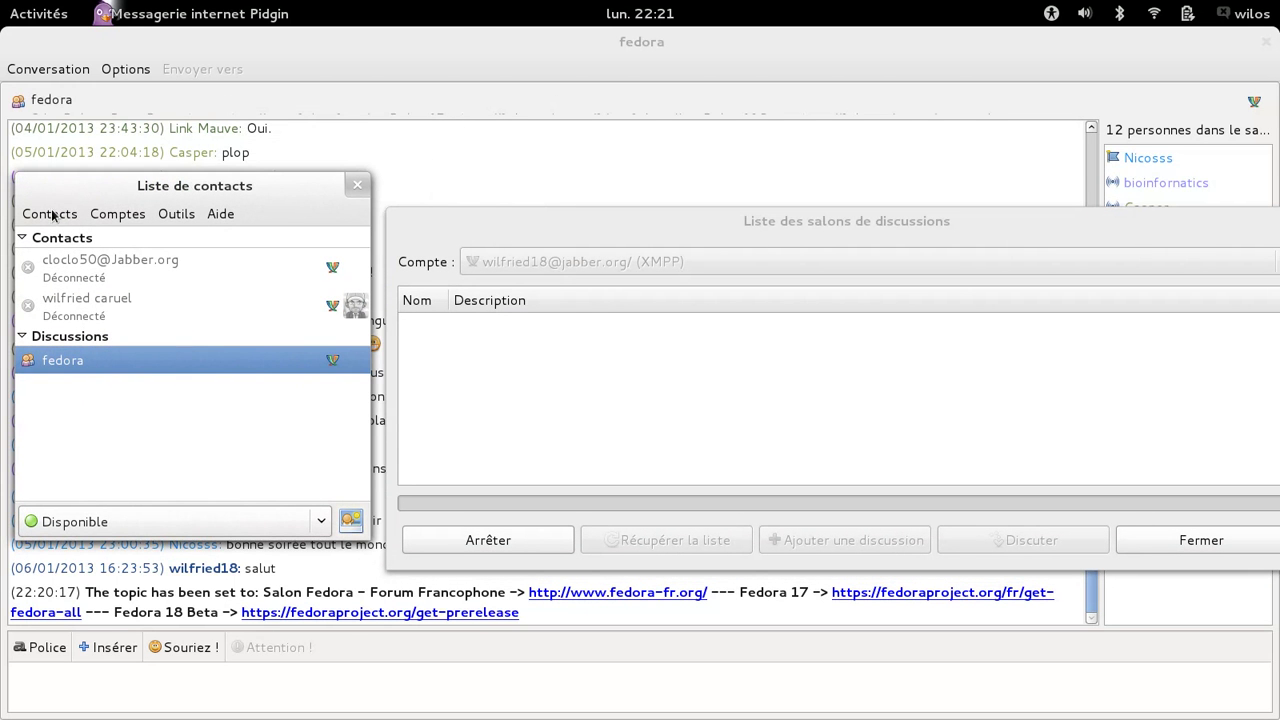
pyautogui.moveTo(735, 215); pyautogui.dragTo(539, 171)
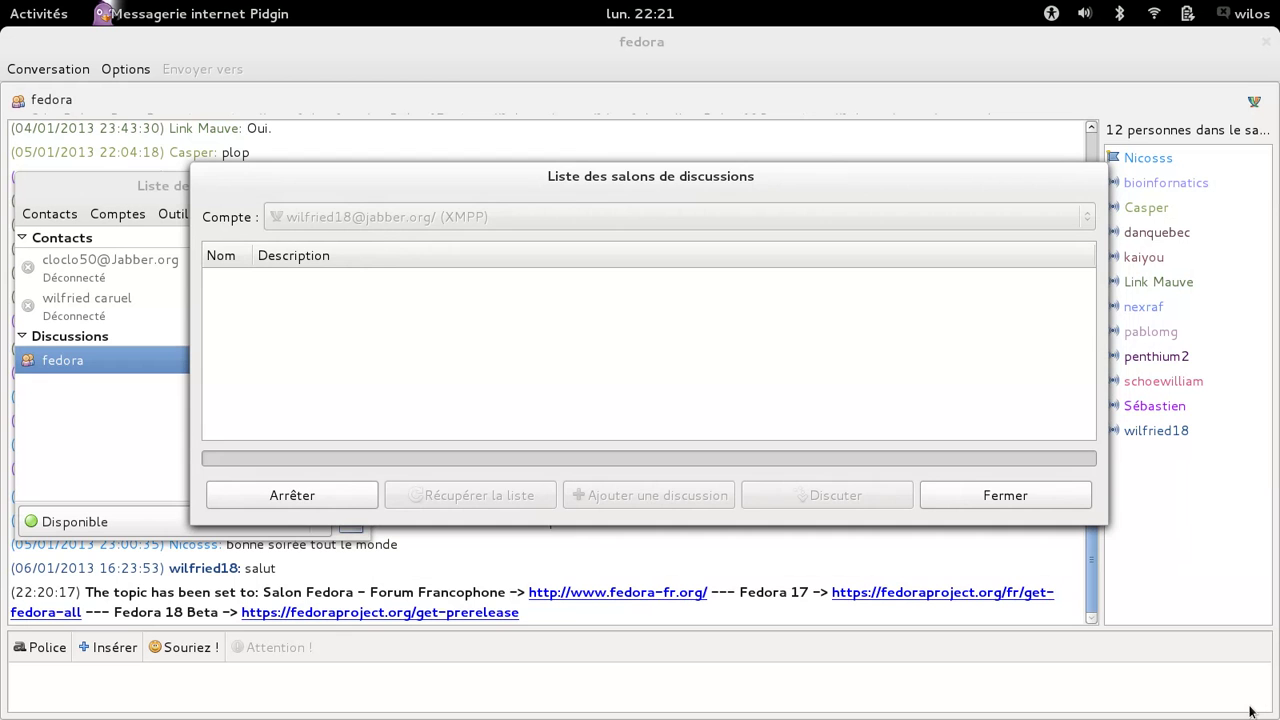
pyautogui.press('Escape')
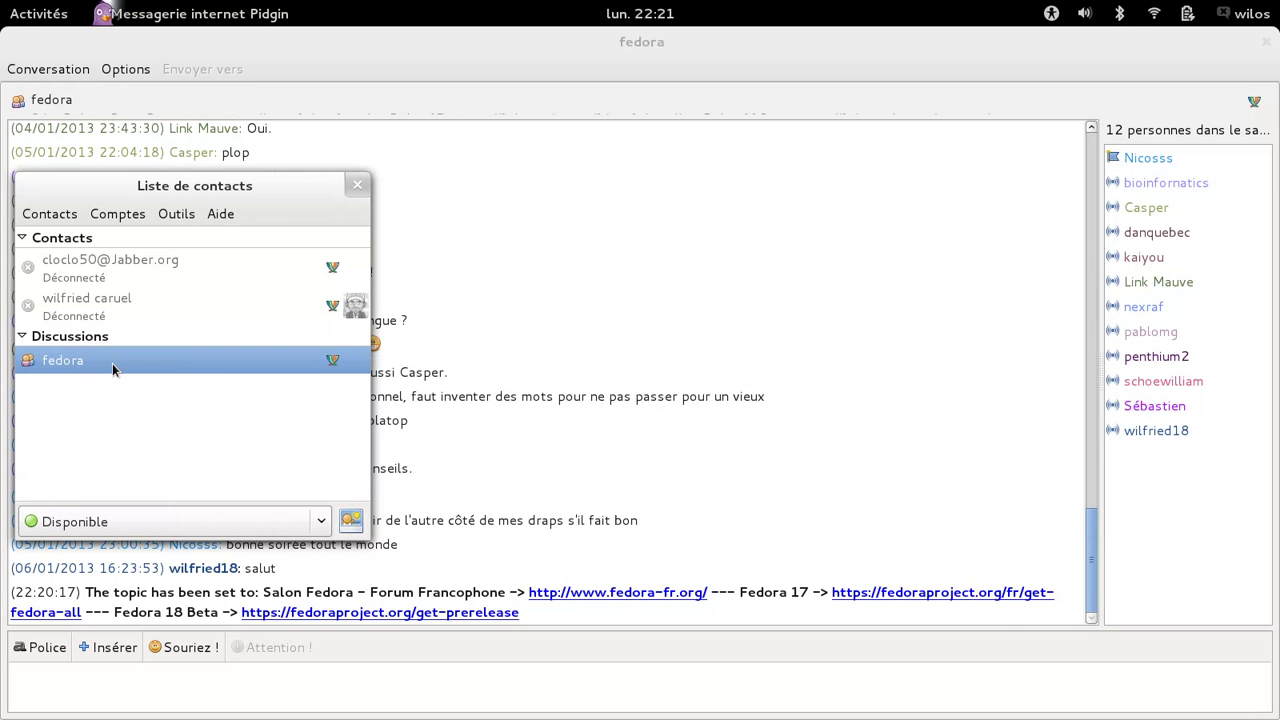
pyautogui.moveTo(2, 4)
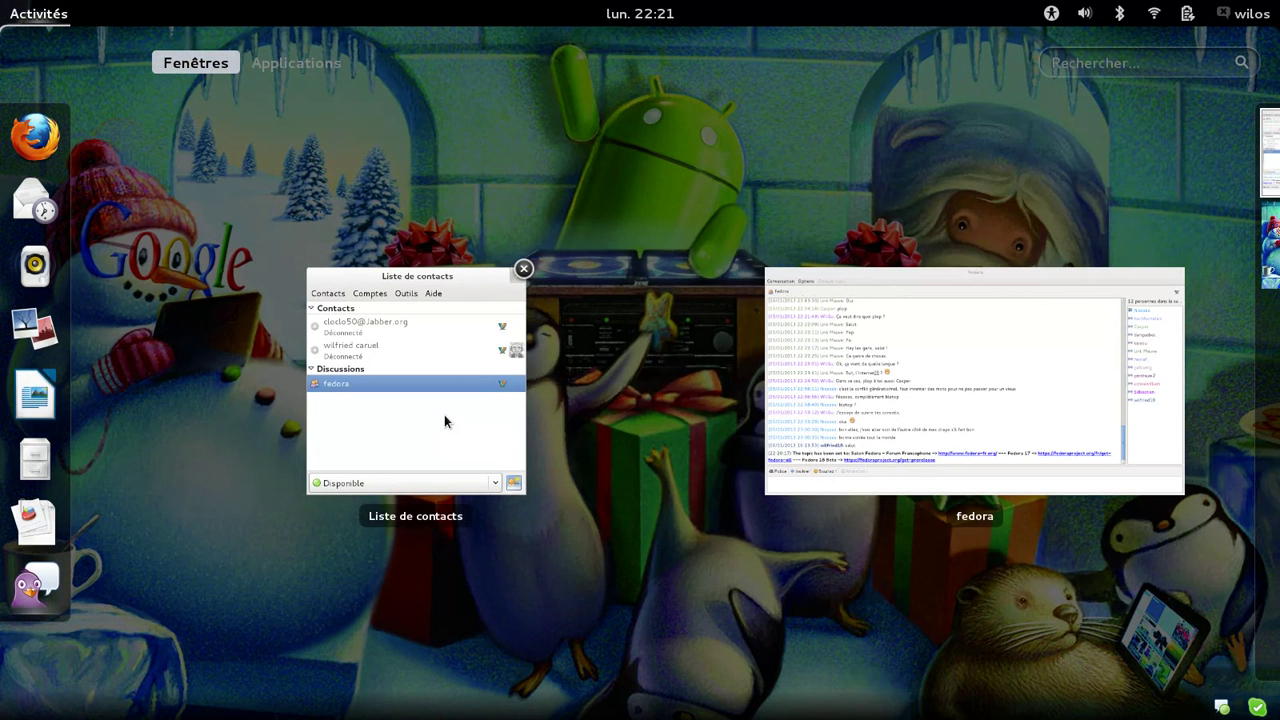
pyautogui.click(444, 414)
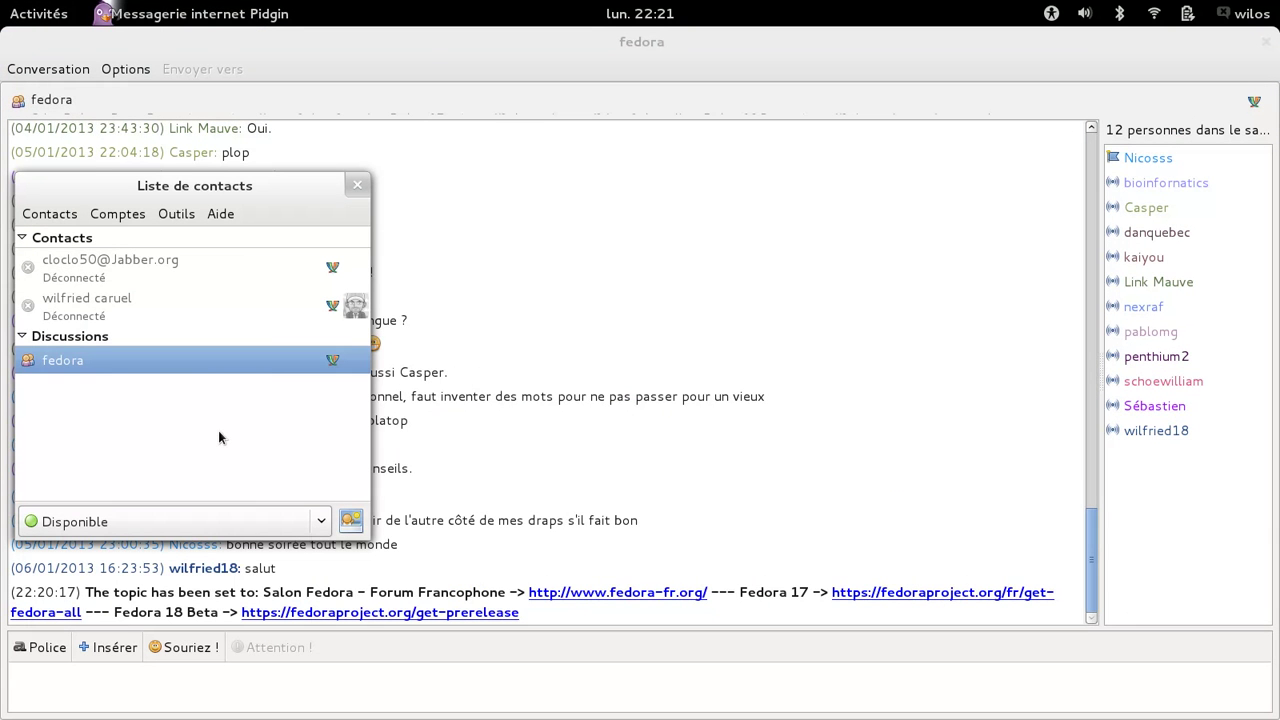
pyautogui.click(54, 216)
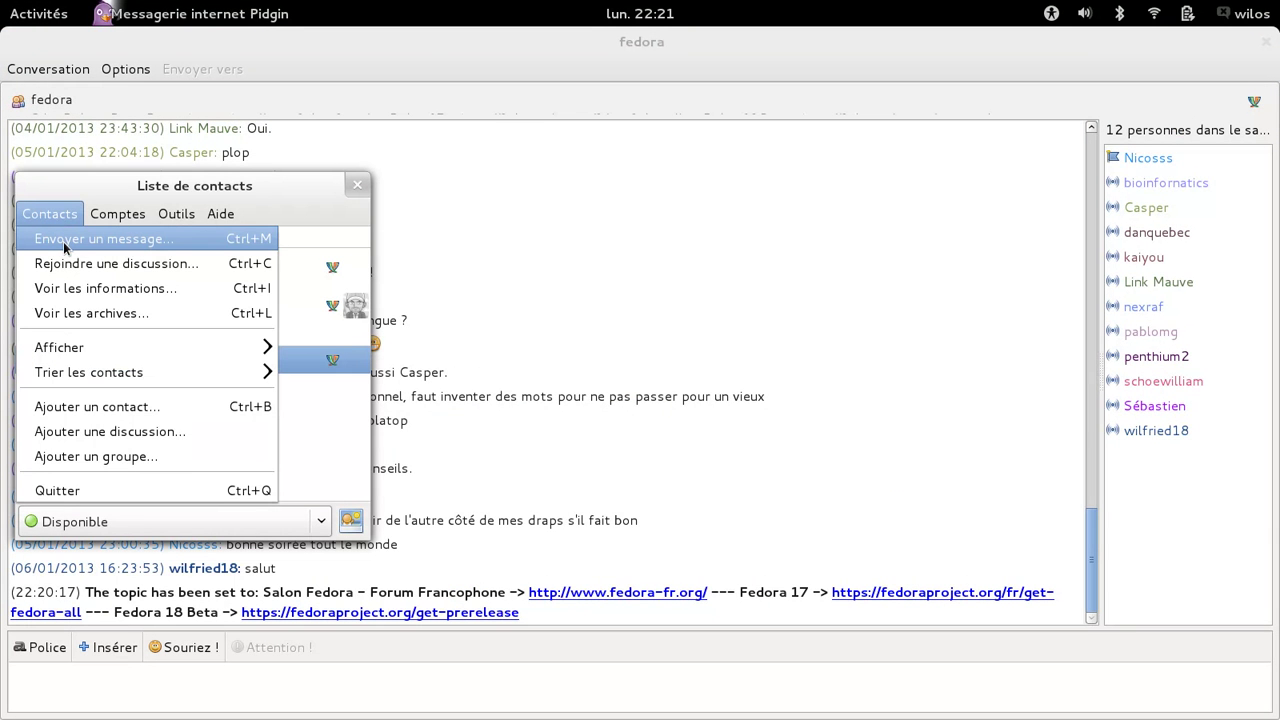
pyautogui.click(98, 195)
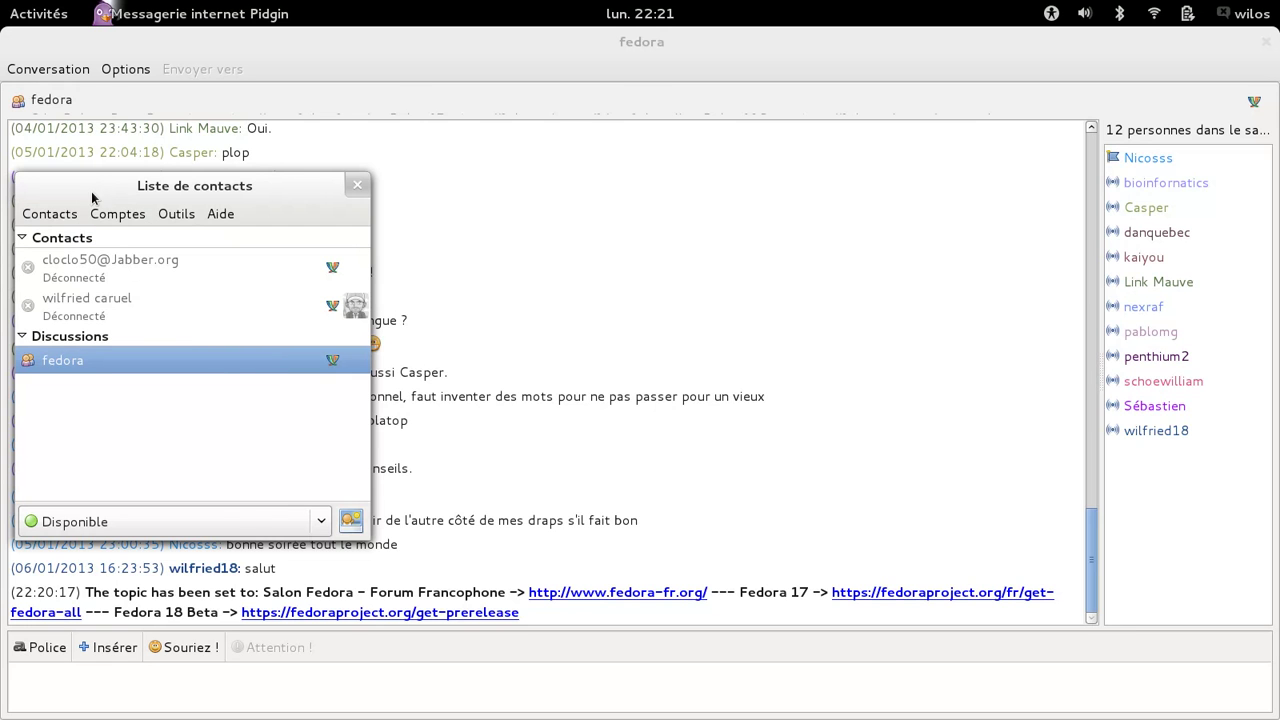
# Send the message "test" to the second offline contact and close both open conversations
pyautogui.doubleClick(76, 312)
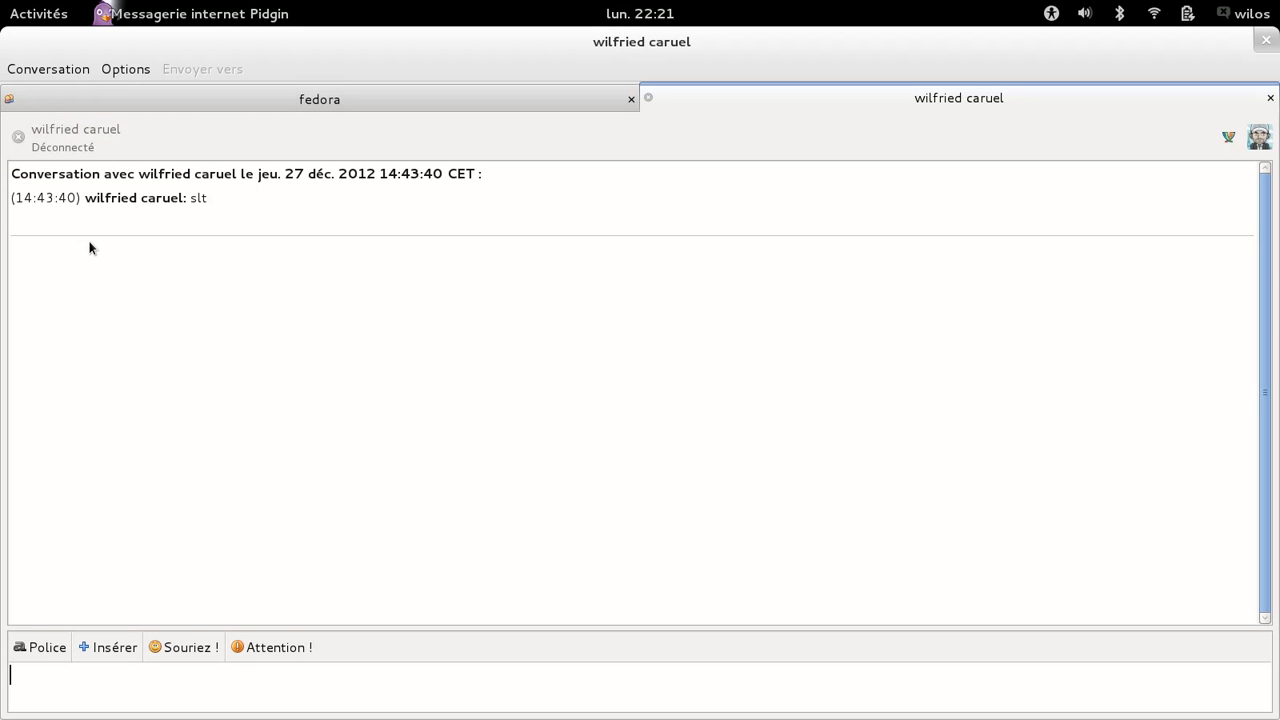
pyautogui.write('test')
pyautogui.press('Return')
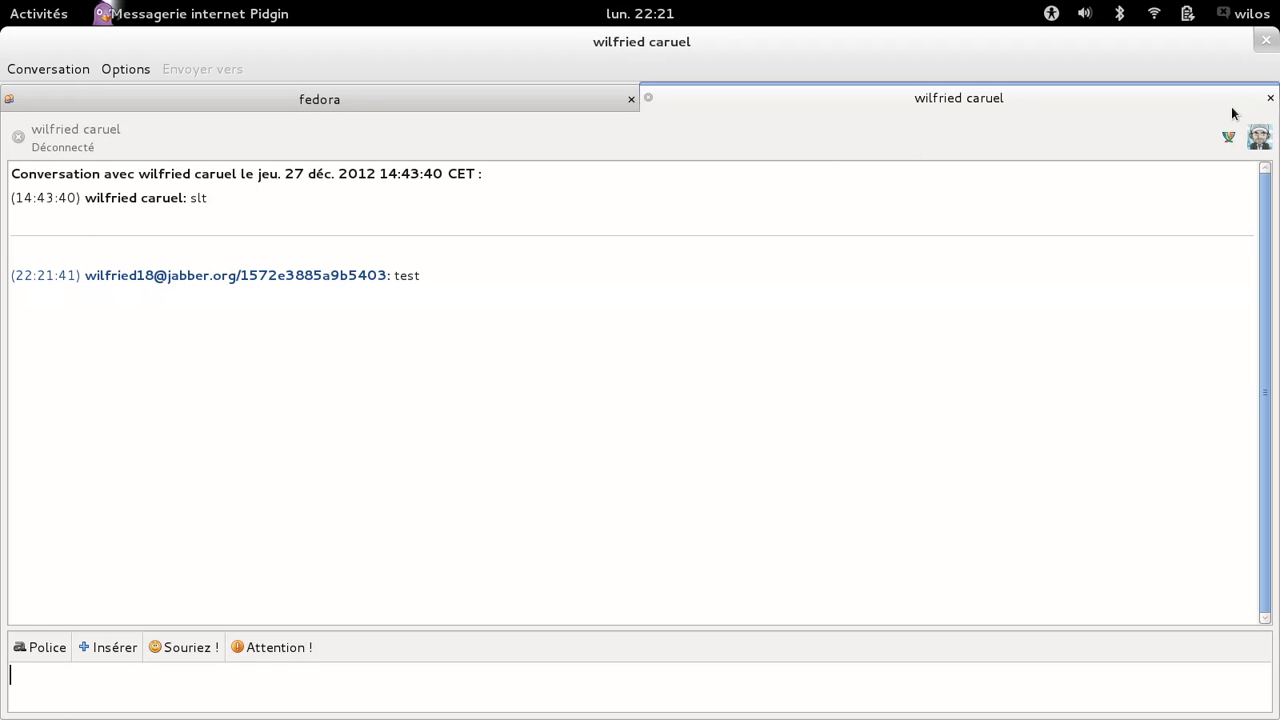
pyautogui.click(1270, 99)
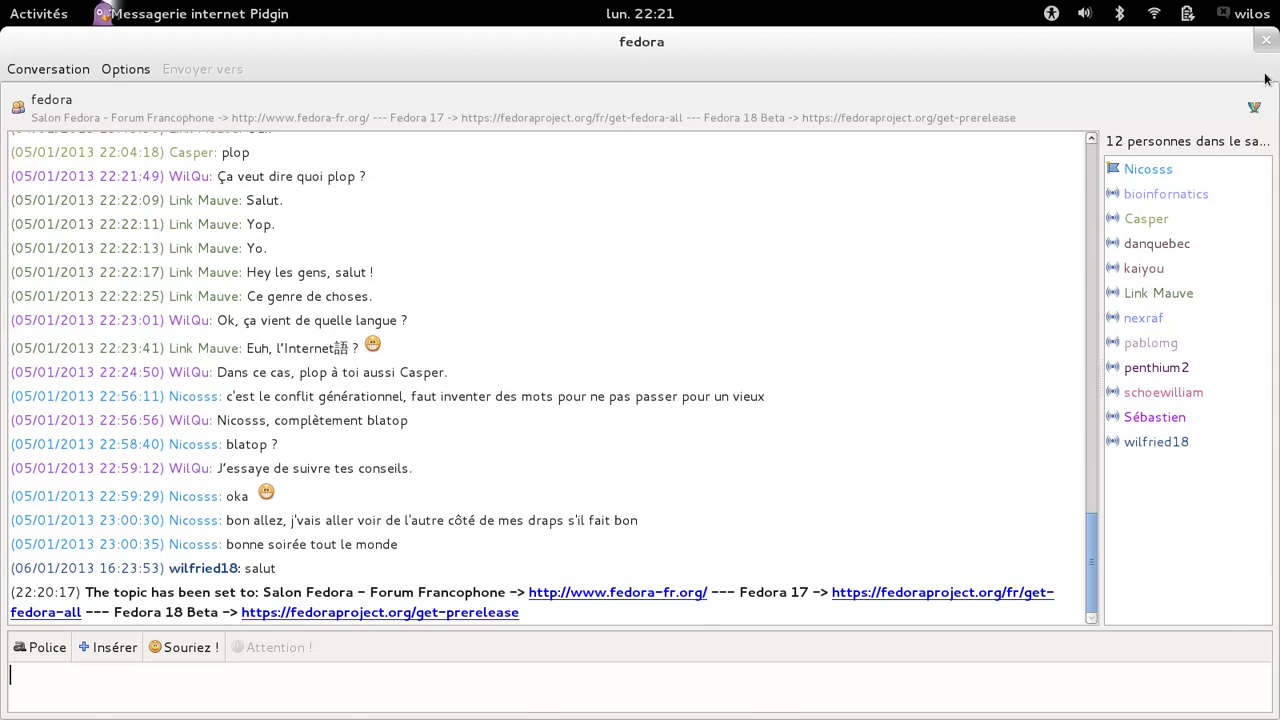
pyautogui.click(1266, 41)
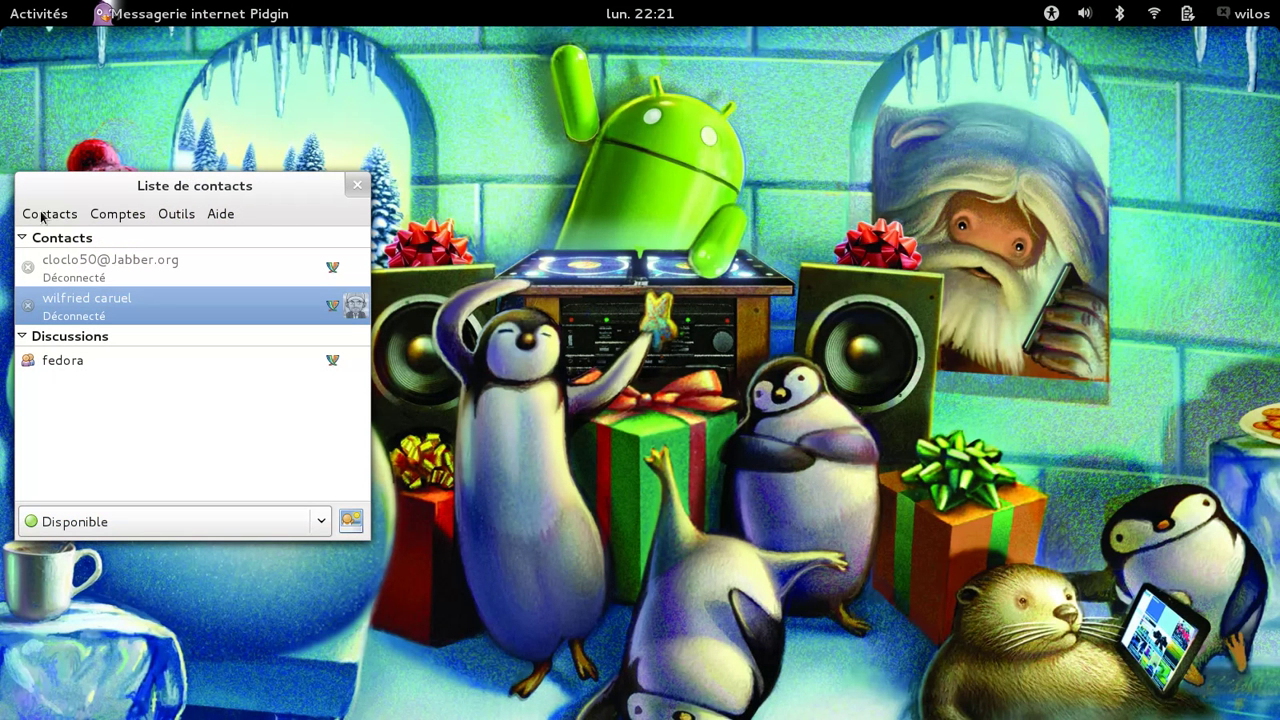
# Start adding an account in the account manager with Facebook (XMPP) as its protocol
pyautogui.click(106, 215)
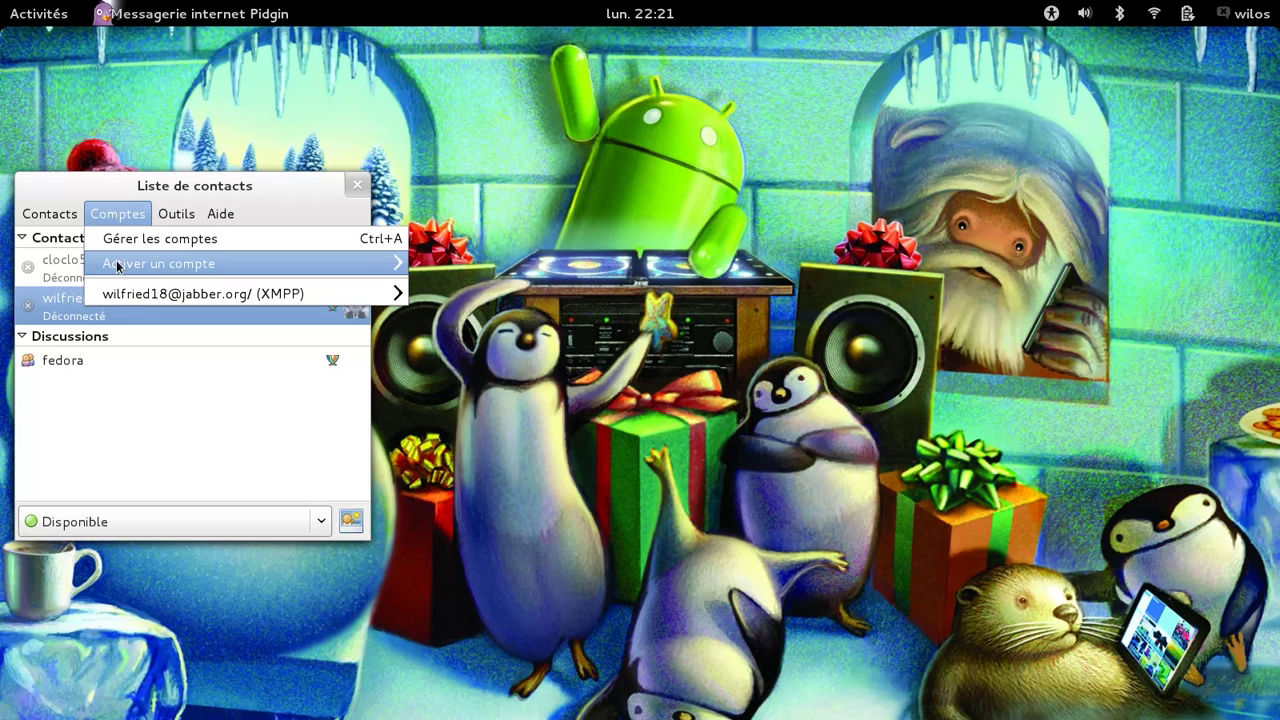
pyautogui.click(148, 236)
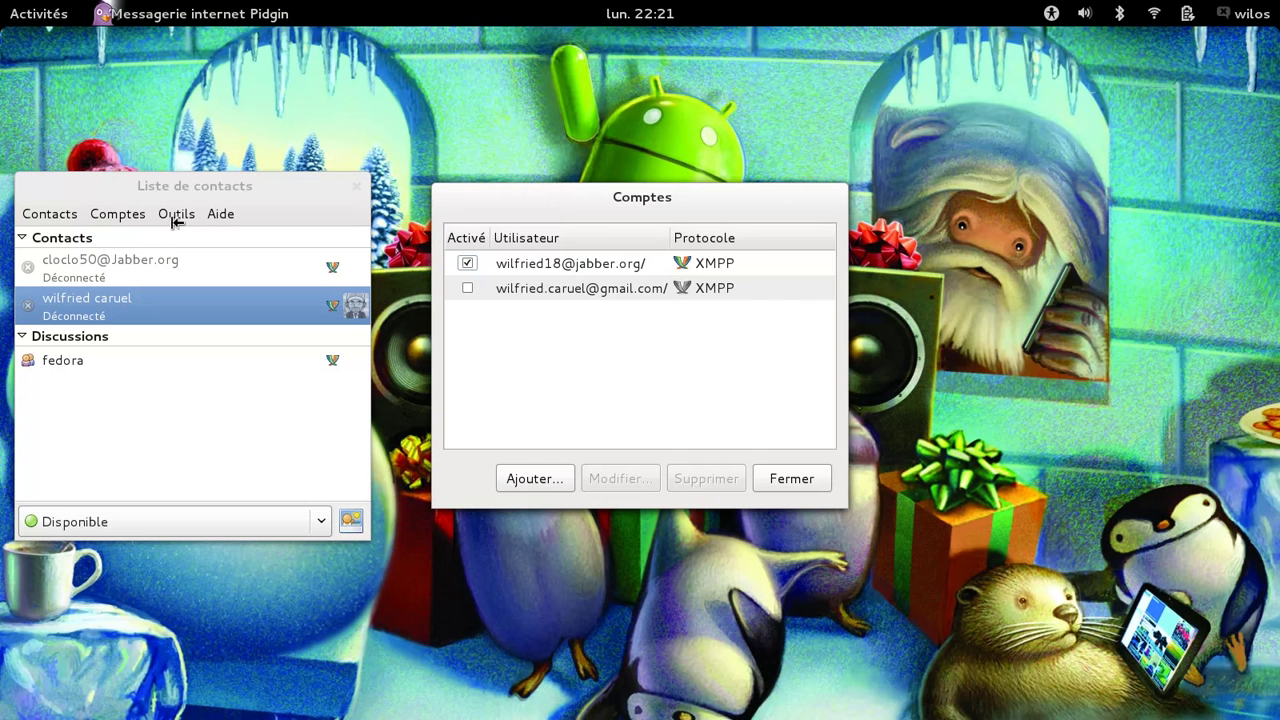
pyautogui.click(535, 479)
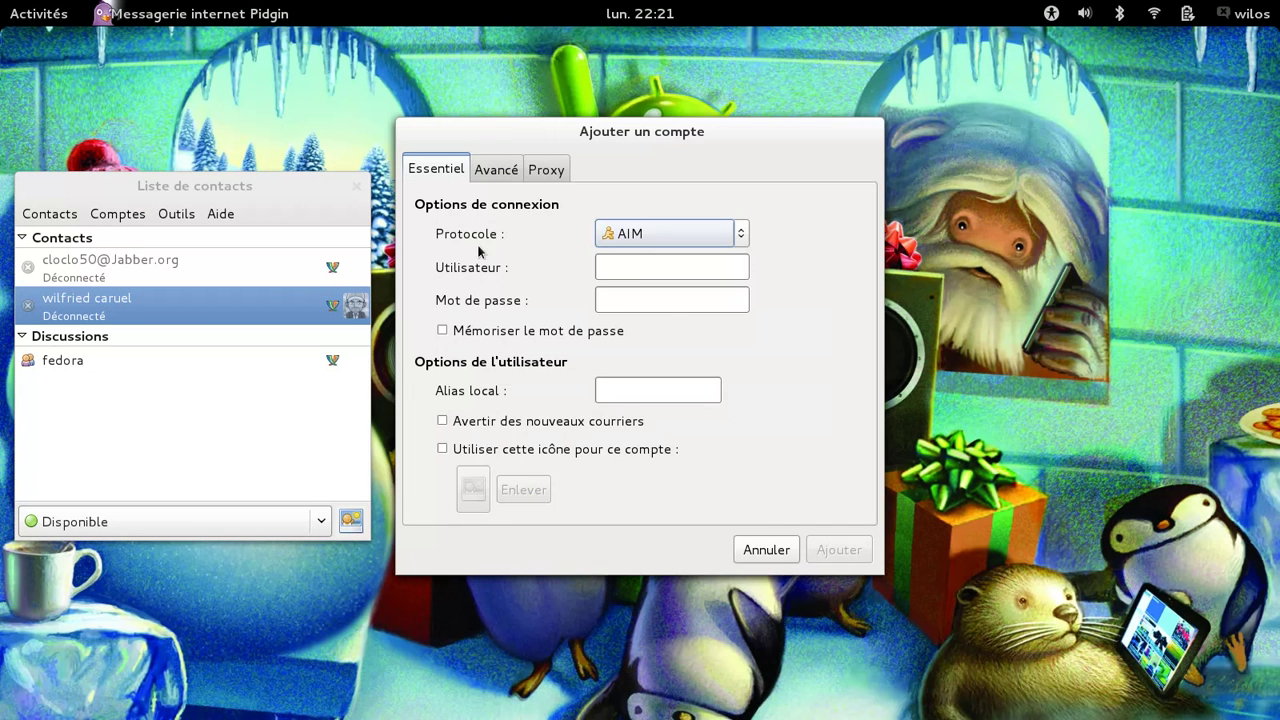
pyautogui.click(680, 238)
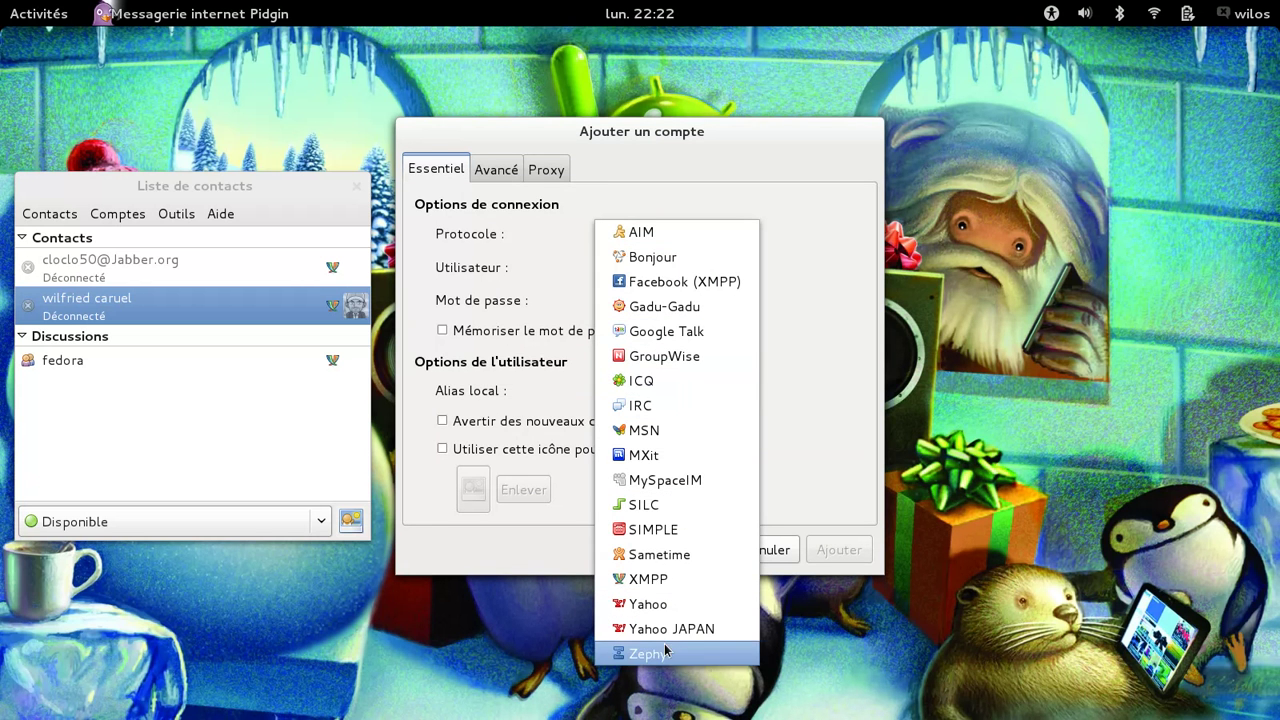
pyautogui.click(661, 282)
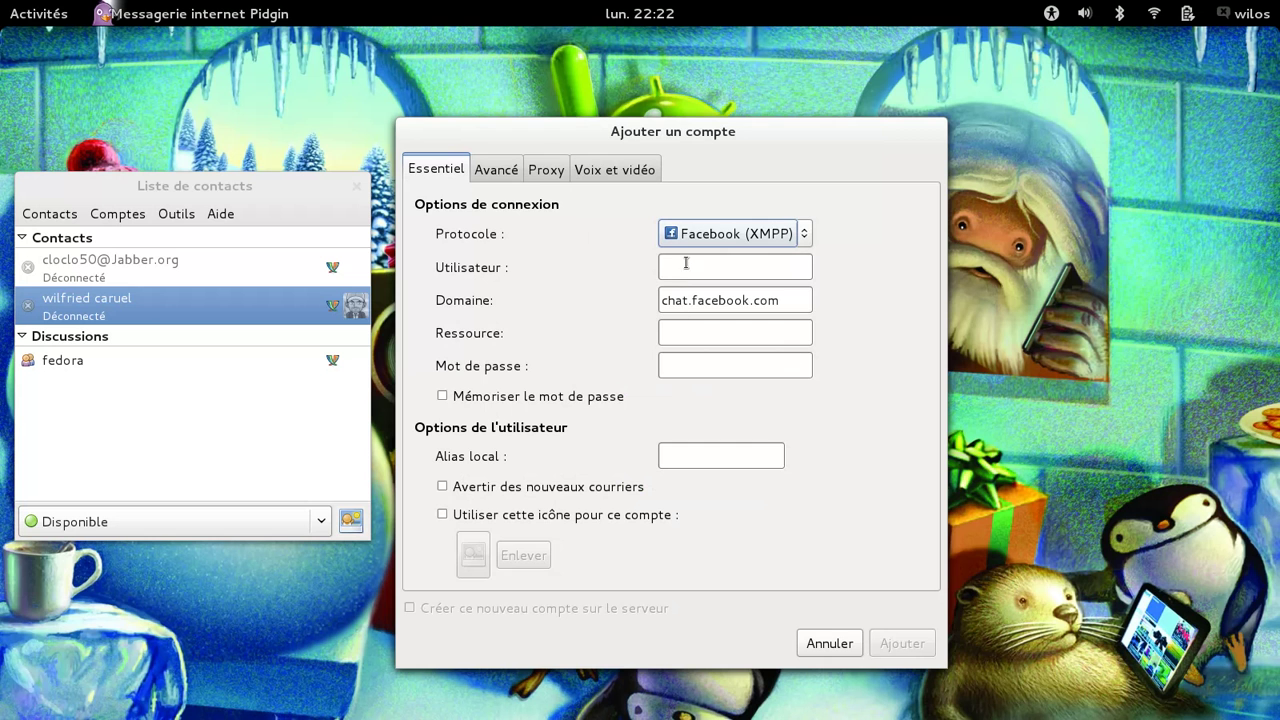
# Review the new account's advanced, proxy, and voice and video options, discard the account and close the account manager
pyautogui.click(506, 175)
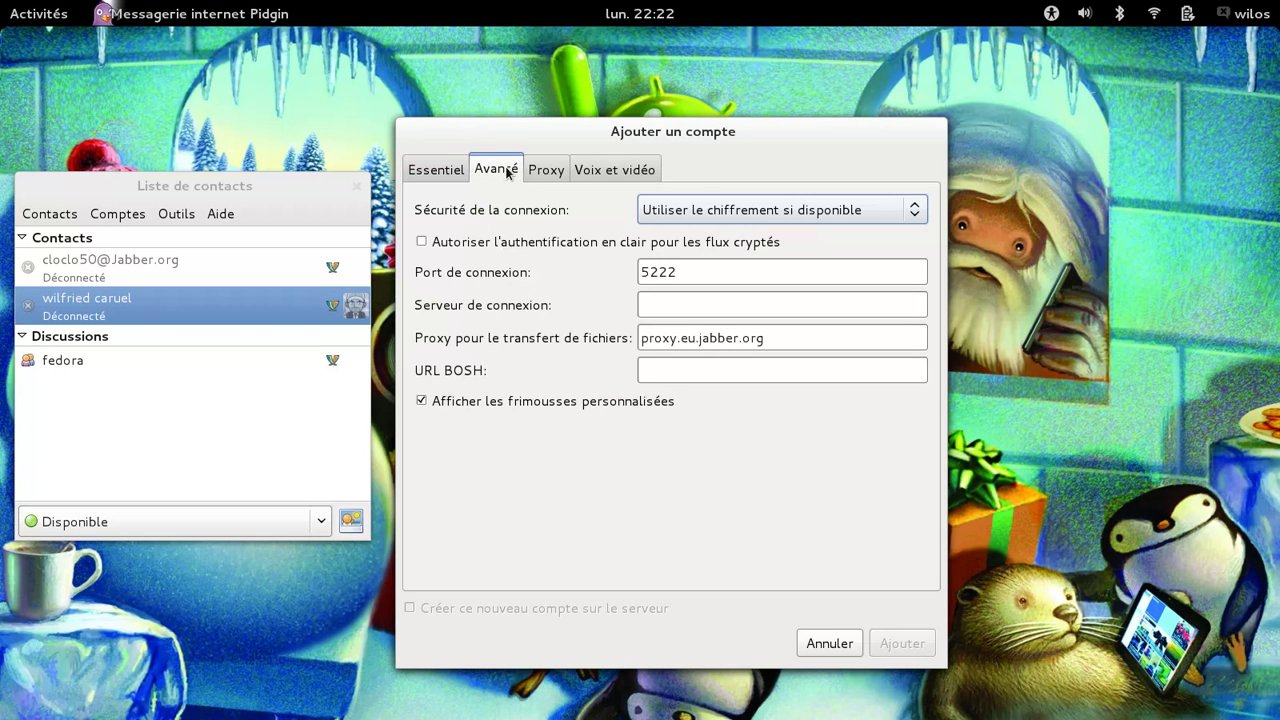
pyautogui.click(561, 169)
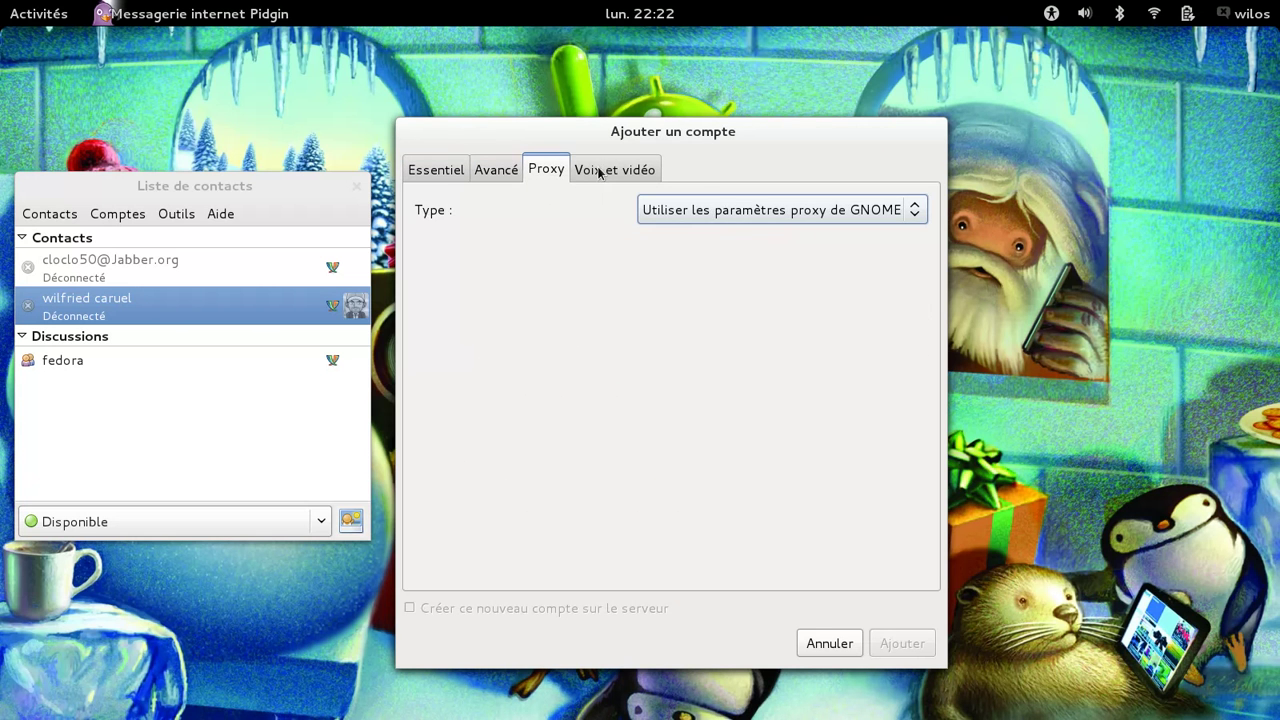
pyautogui.click(600, 174)
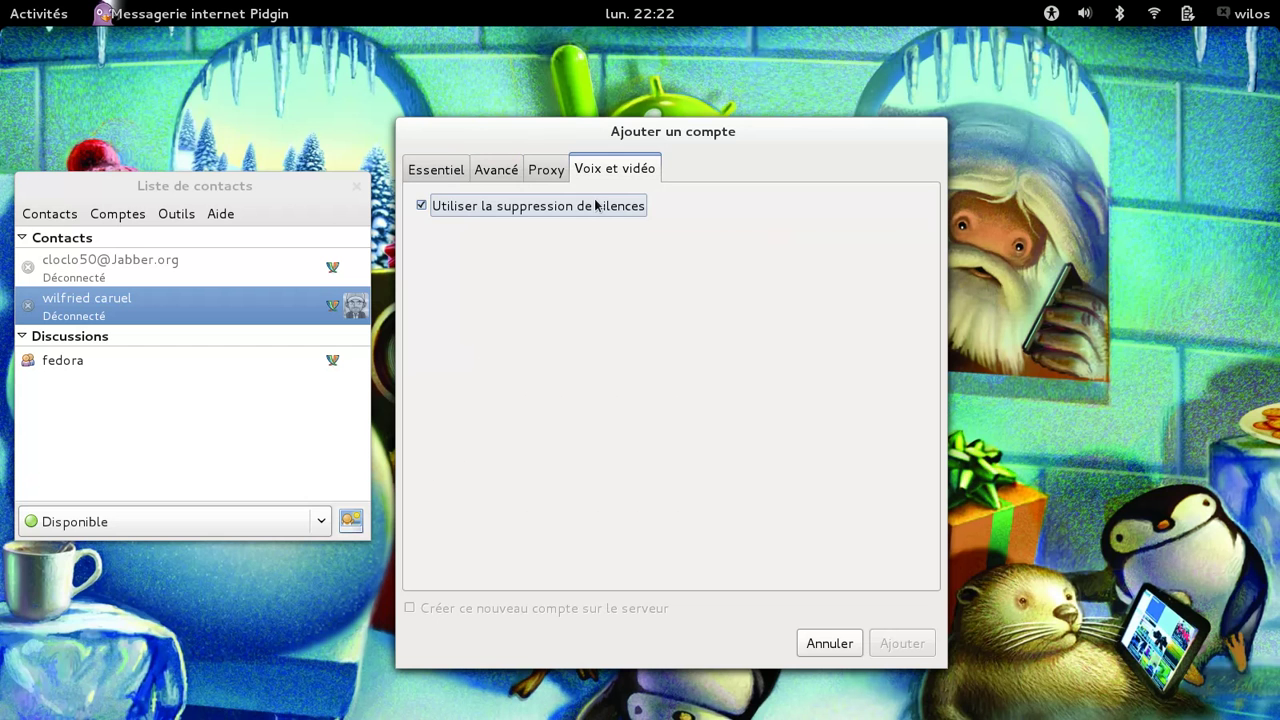
pyautogui.click(440, 176)
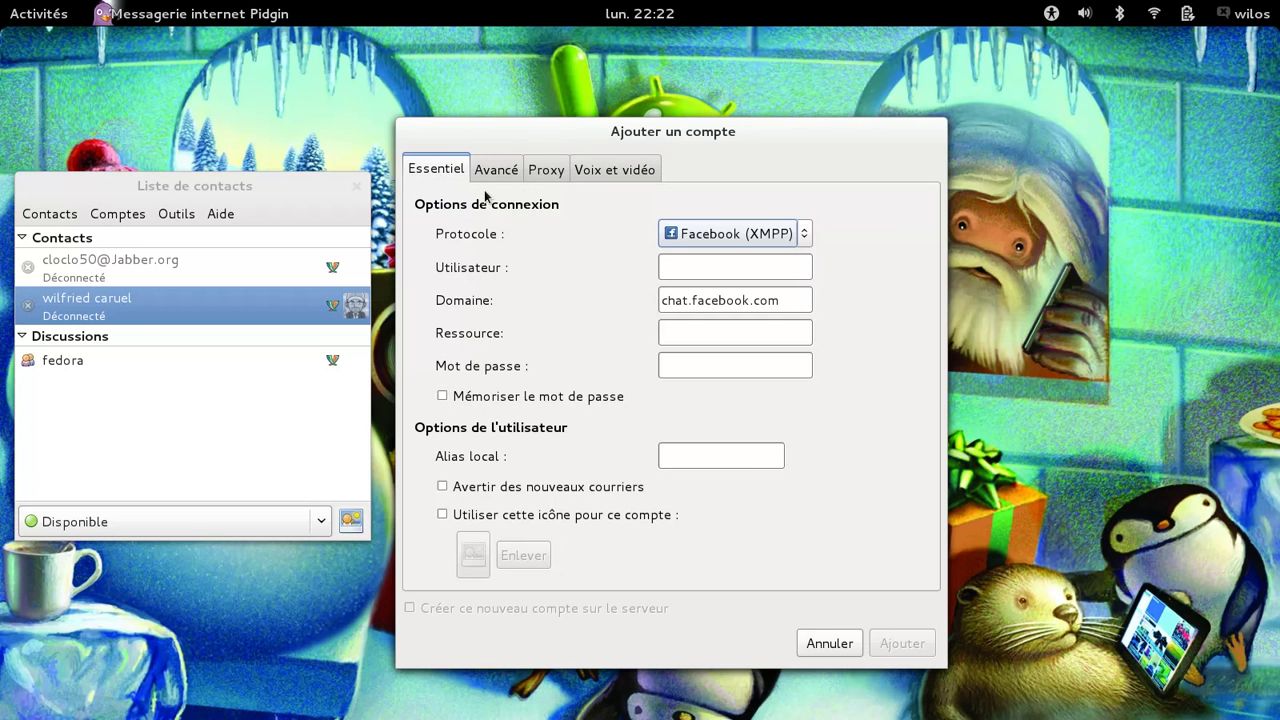
pyautogui.click(828, 642)
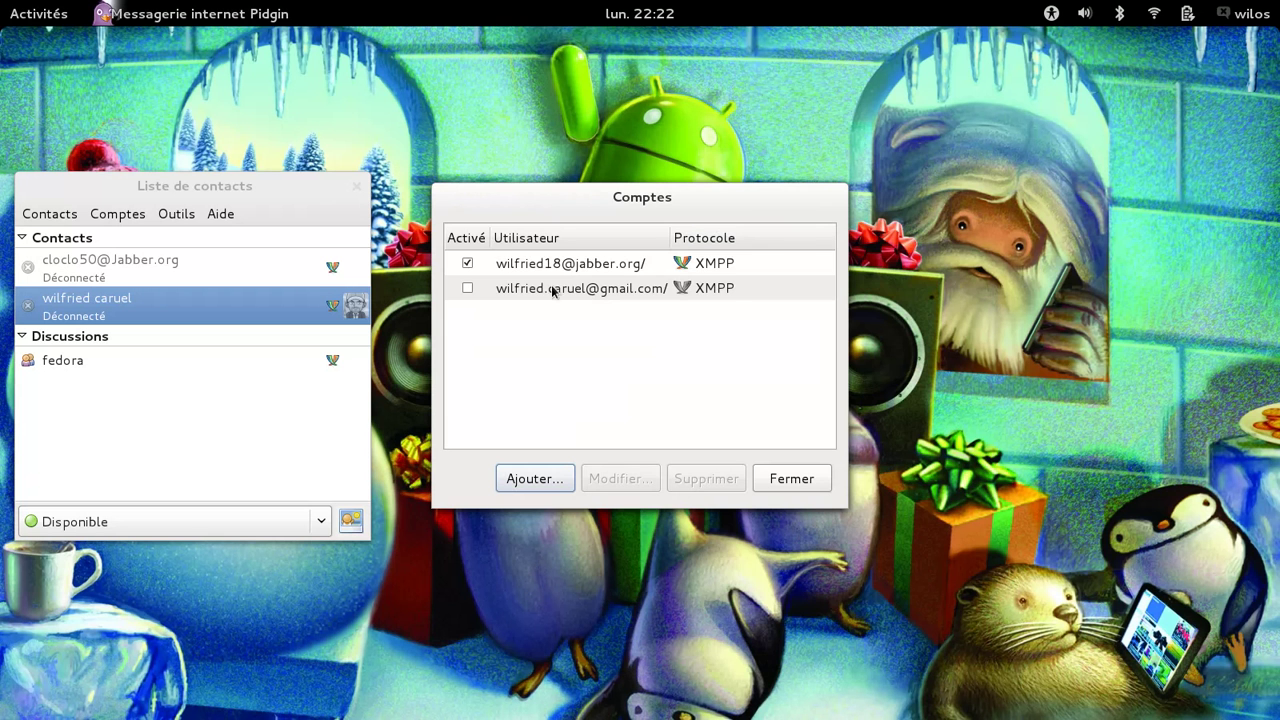
pyautogui.click(786, 481)
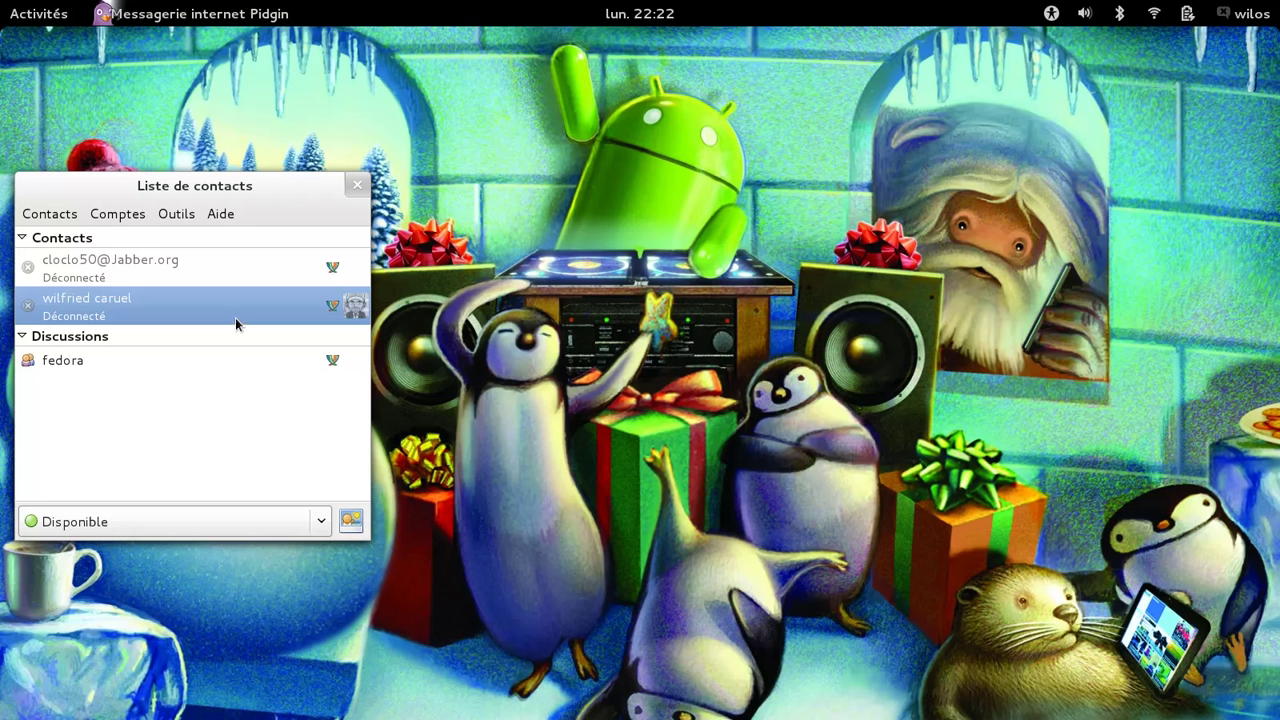
# Open the alerts manager from the contact list
pyautogui.click(108, 219)
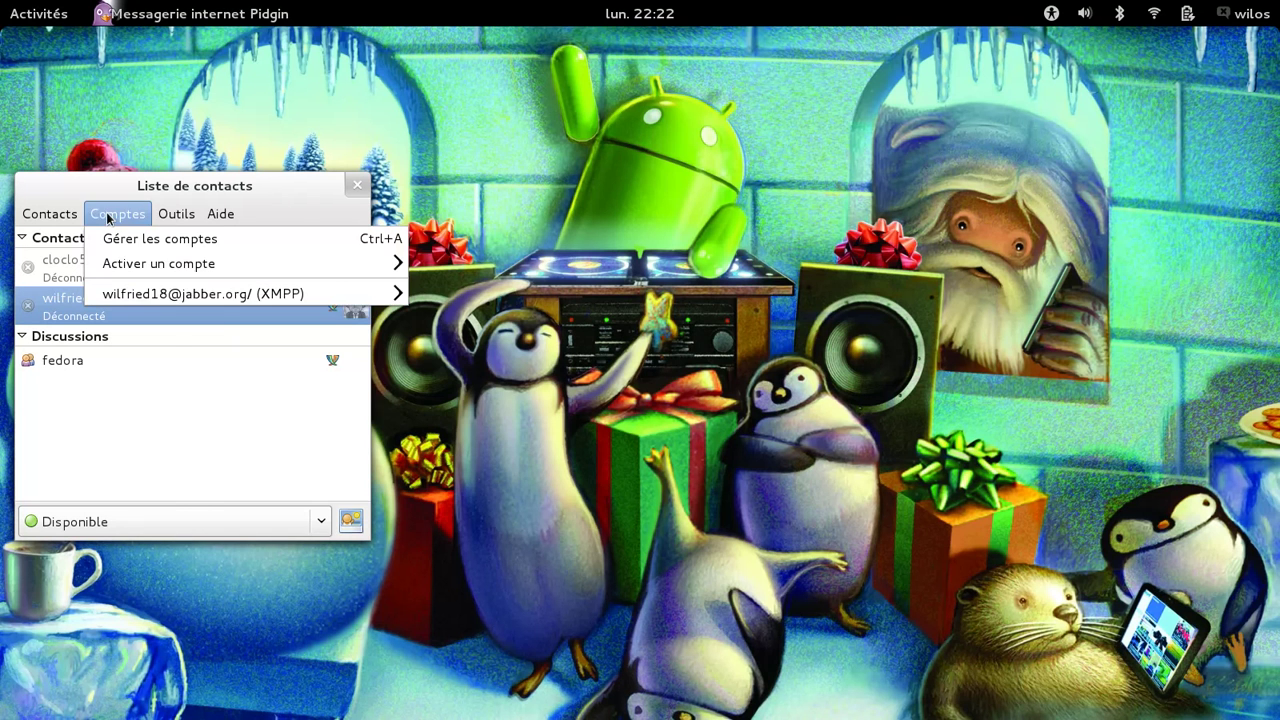
pyautogui.moveTo(174, 214)
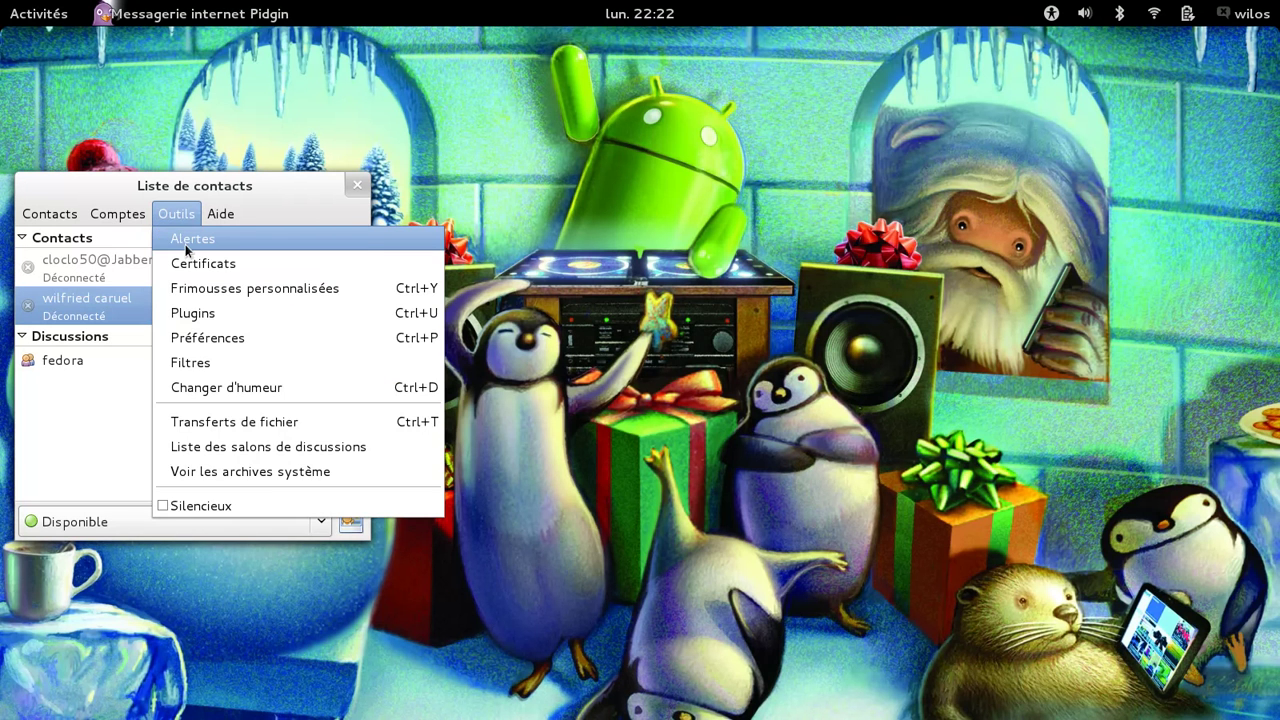
pyautogui.click(200, 241)
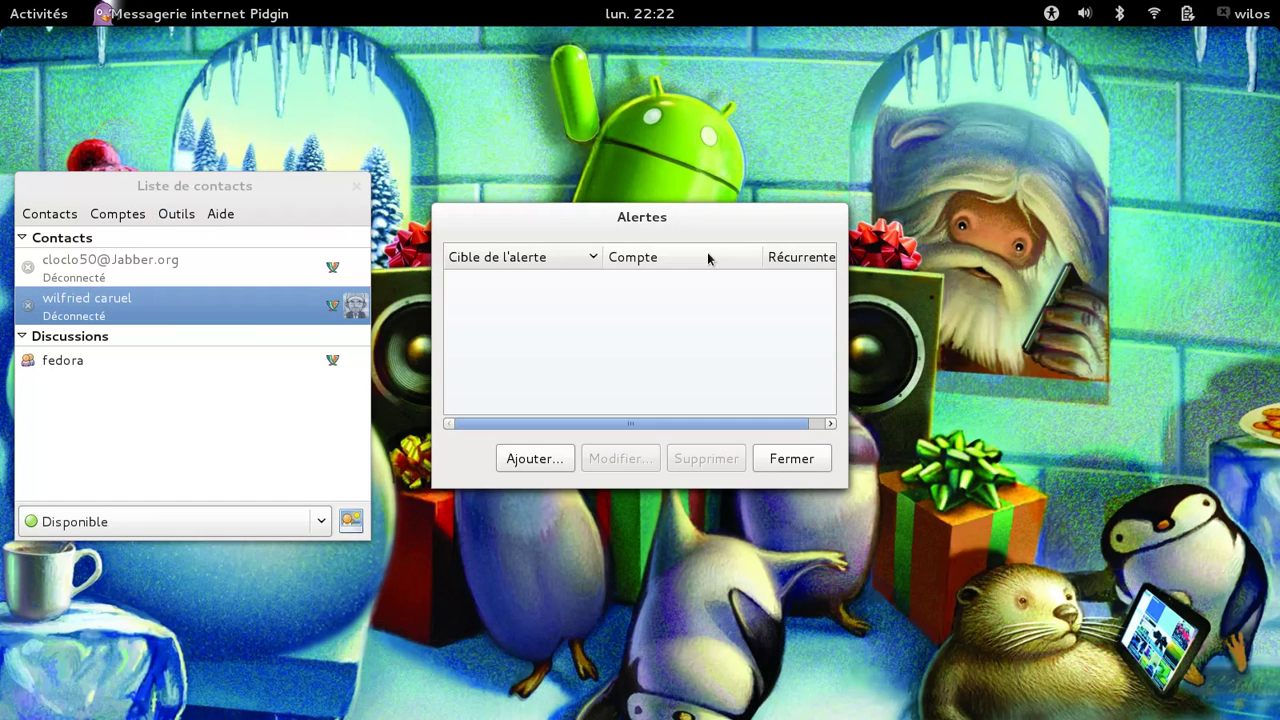
# Close the alerts manager, look through the list of available moods and leave it without choosing one
pyautogui.click(800, 466)
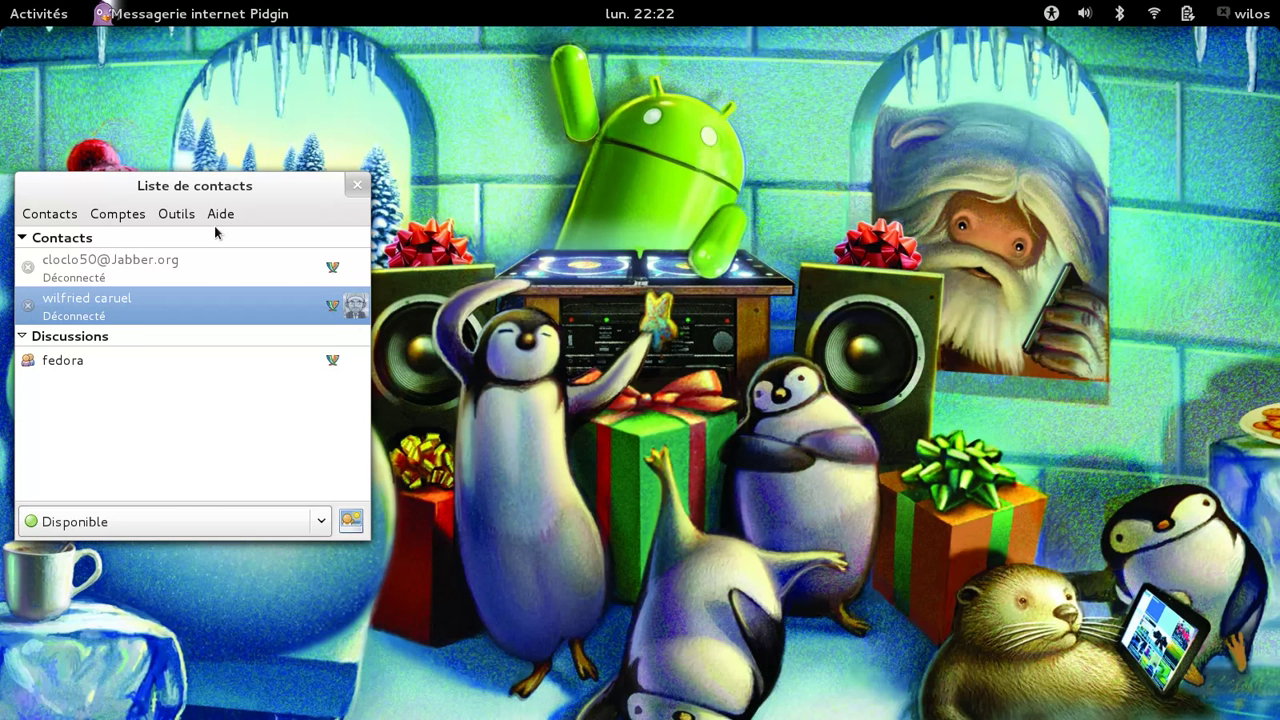
pyautogui.click(176, 214)
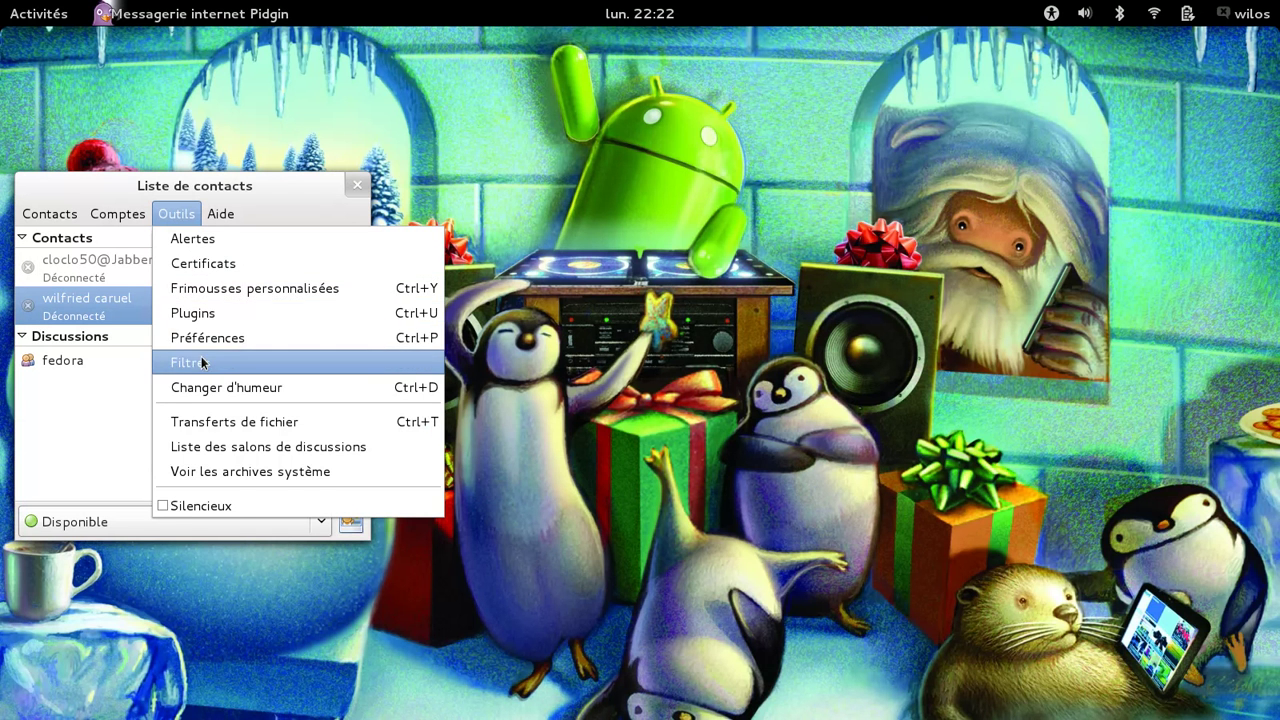
pyautogui.click(204, 387)
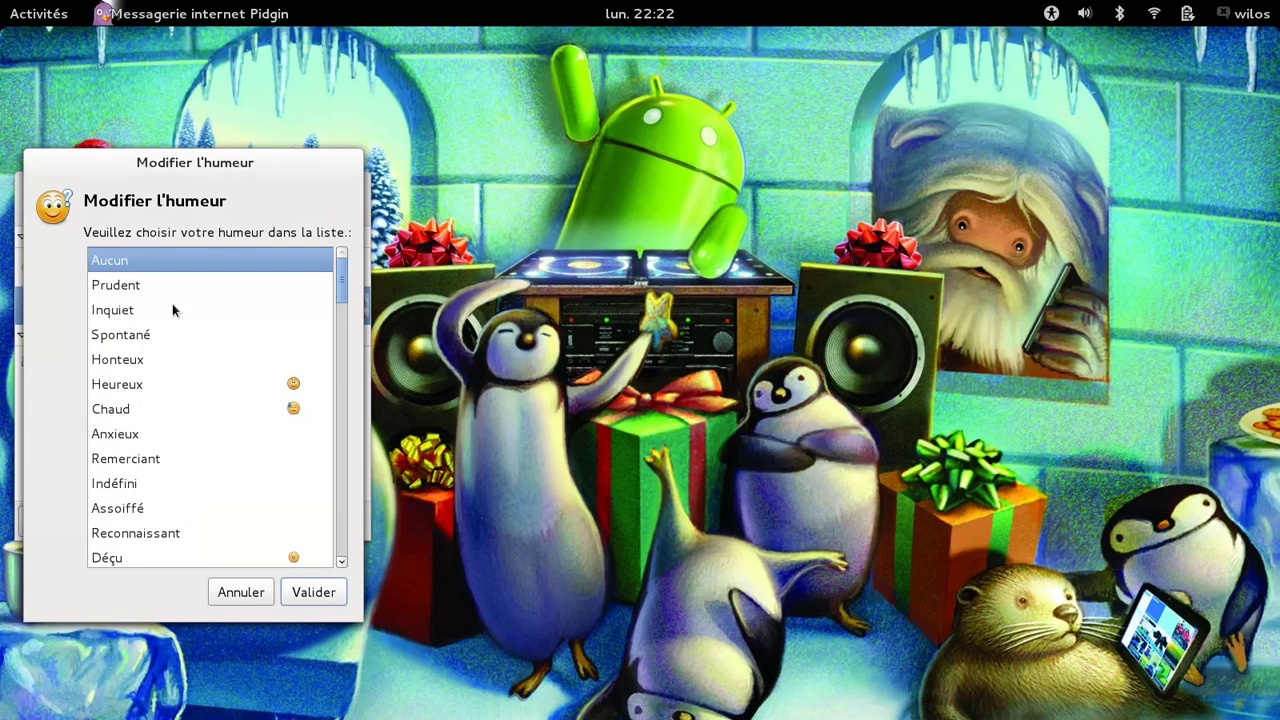
pyautogui.moveTo(336, 358); pyautogui.dragTo(306, 589)
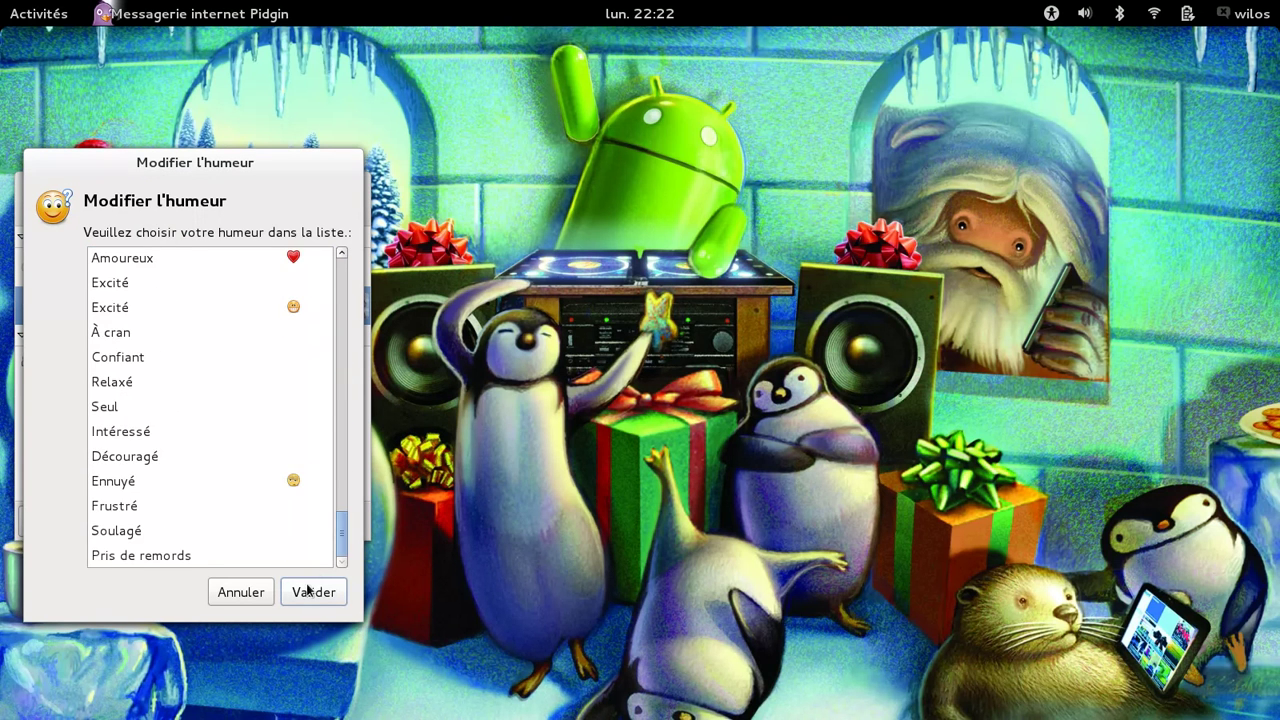
pyautogui.click(251, 594)
# Enable the message timestamp display plugin (Affichage de l'horodatage des messages) in the plugin manager
pyautogui.click(177, 215)
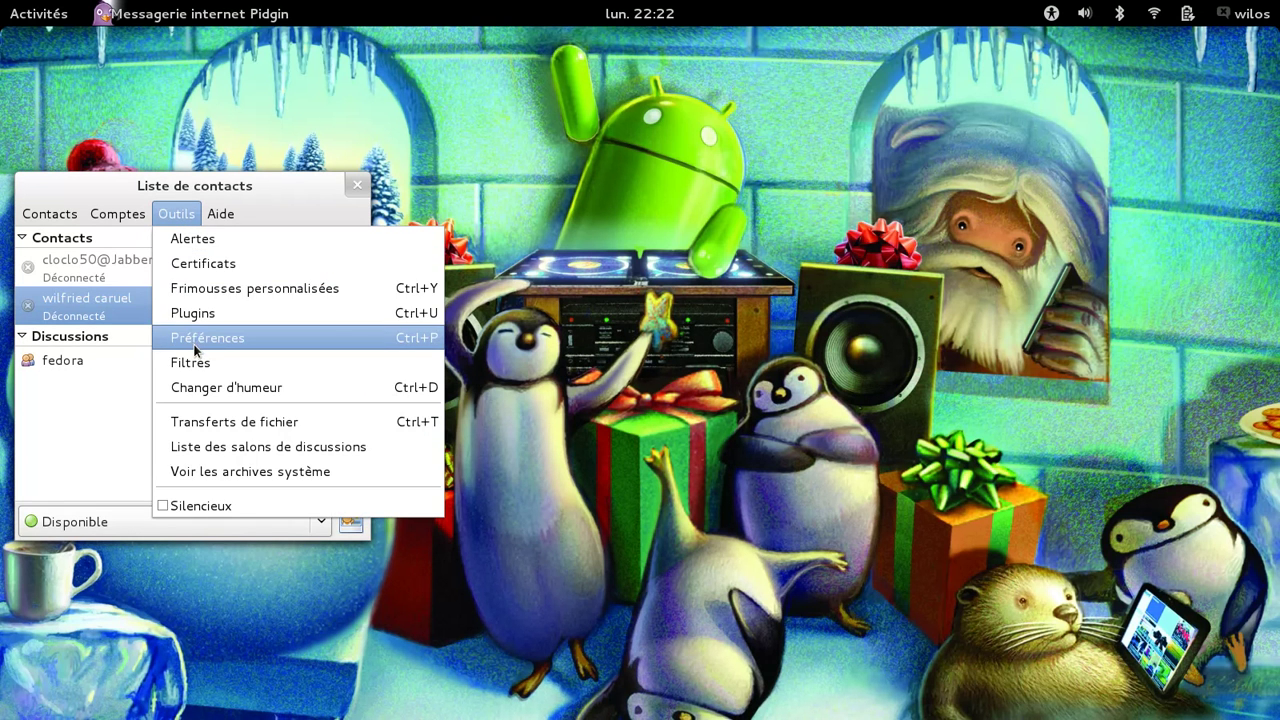
pyautogui.click(196, 316)
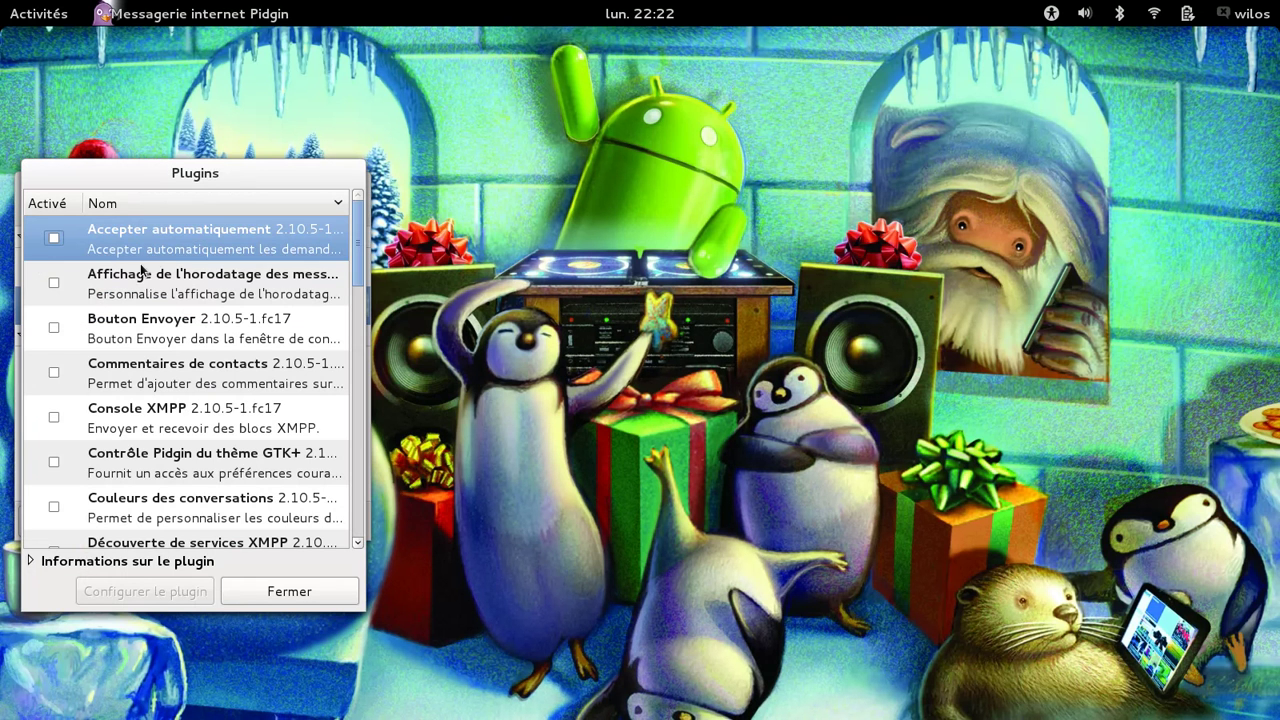
pyautogui.scroll(-1, 360, 236)
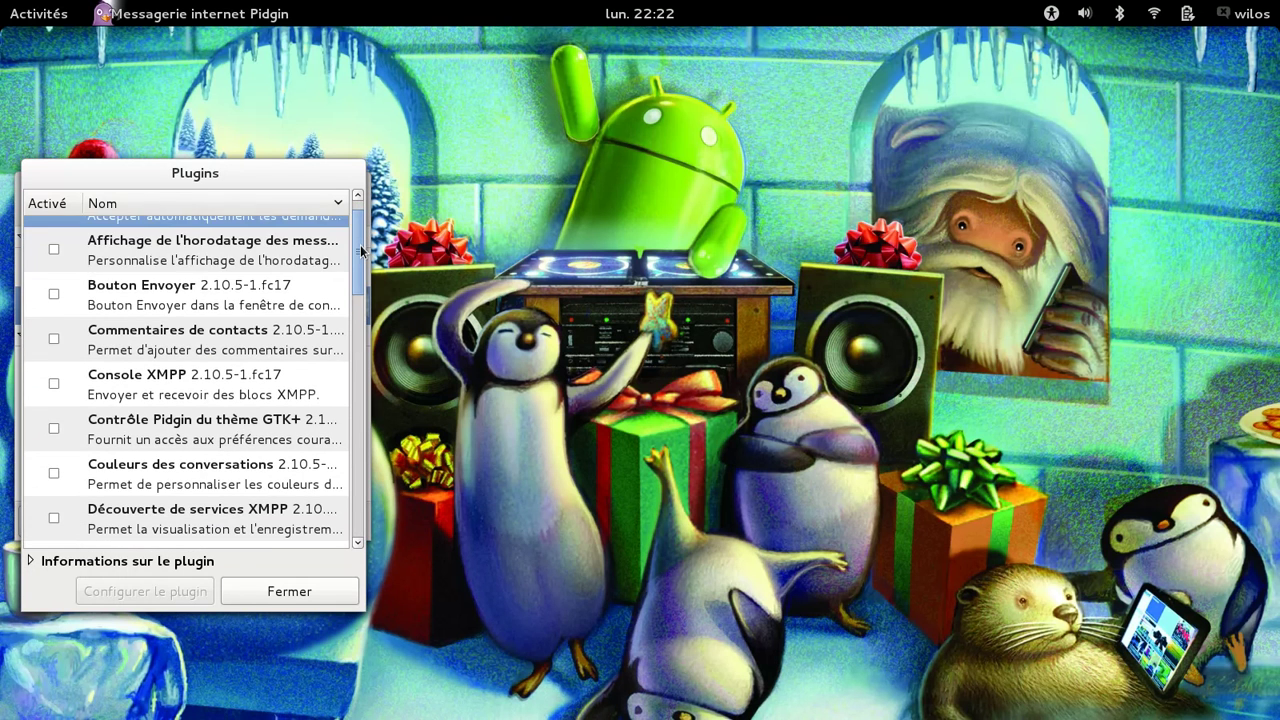
pyautogui.click(54, 237)
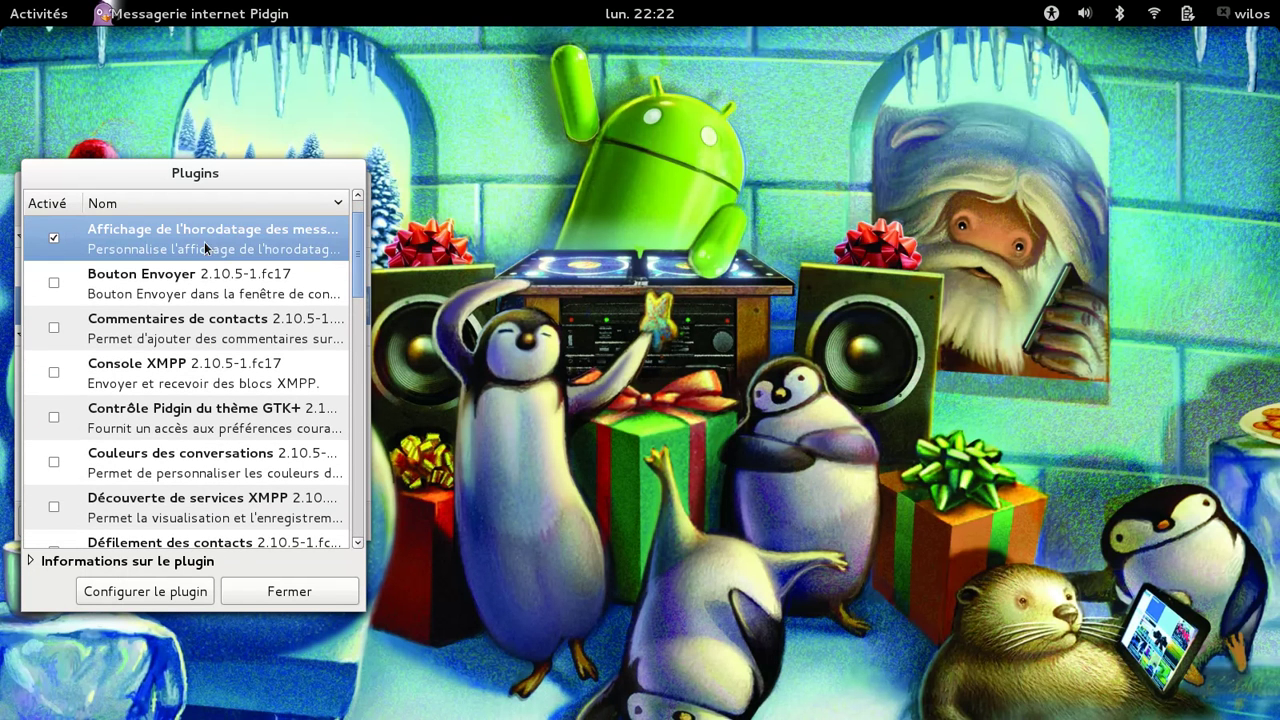
# Configure the timestamp plugin to show dates in both conversations and archives with the option Toujours
pyautogui.moveTo(360, 257); pyautogui.dragTo(368, 426)
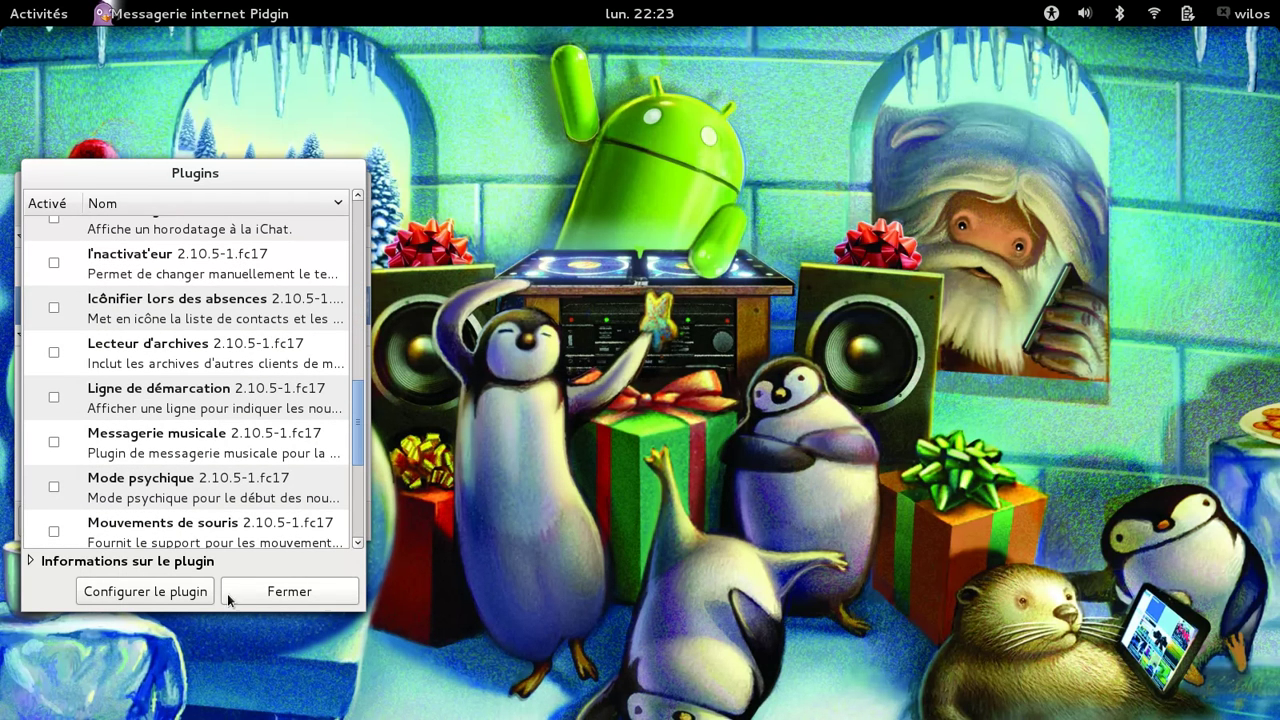
pyautogui.click(174, 592)
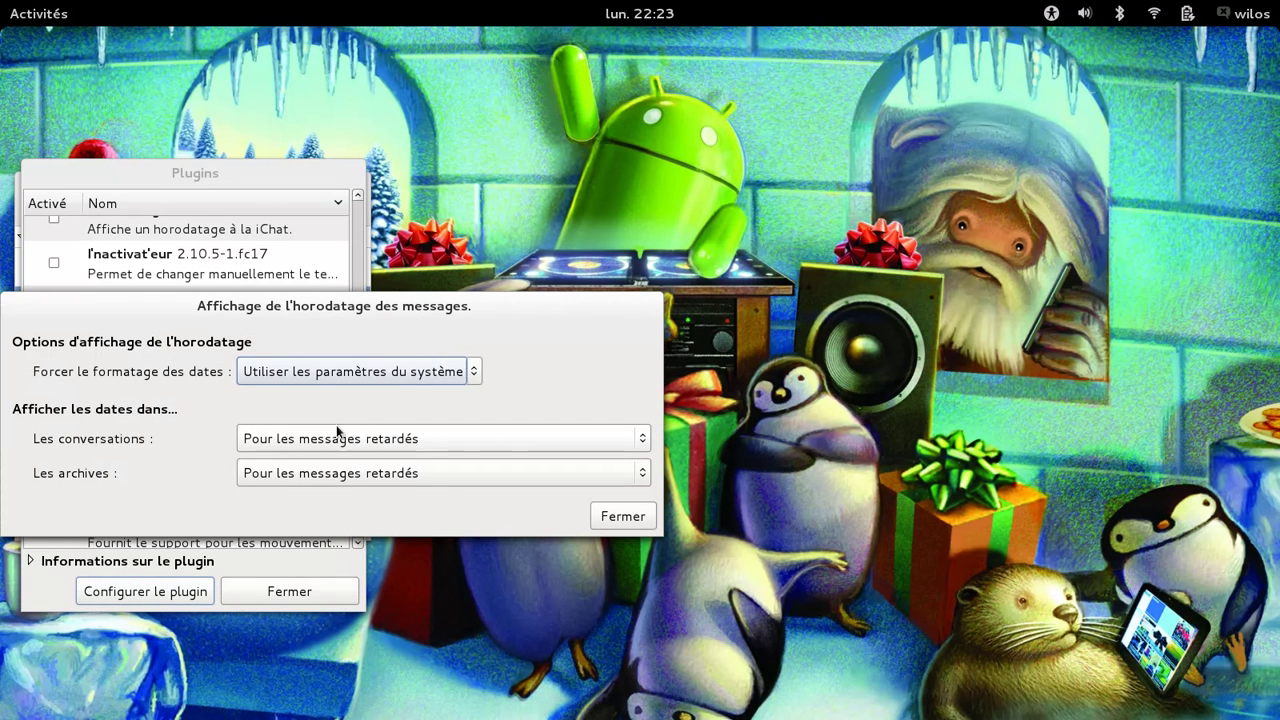
pyautogui.click(429, 440)
pyautogui.click(431, 486)
pyautogui.click(436, 468)
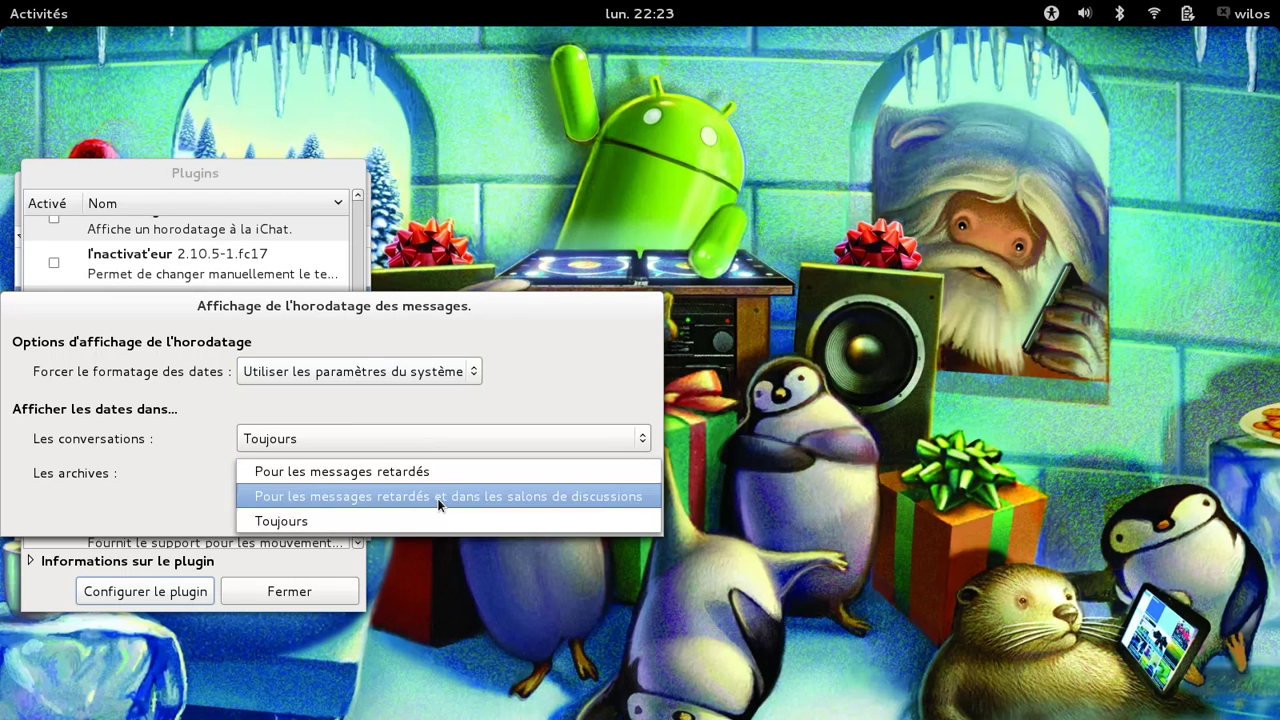
pyautogui.click(437, 516)
# Force the timestamp plugin's date formatting to Format 24 heures and close its settings and the plugin manager
pyautogui.click(426, 384)
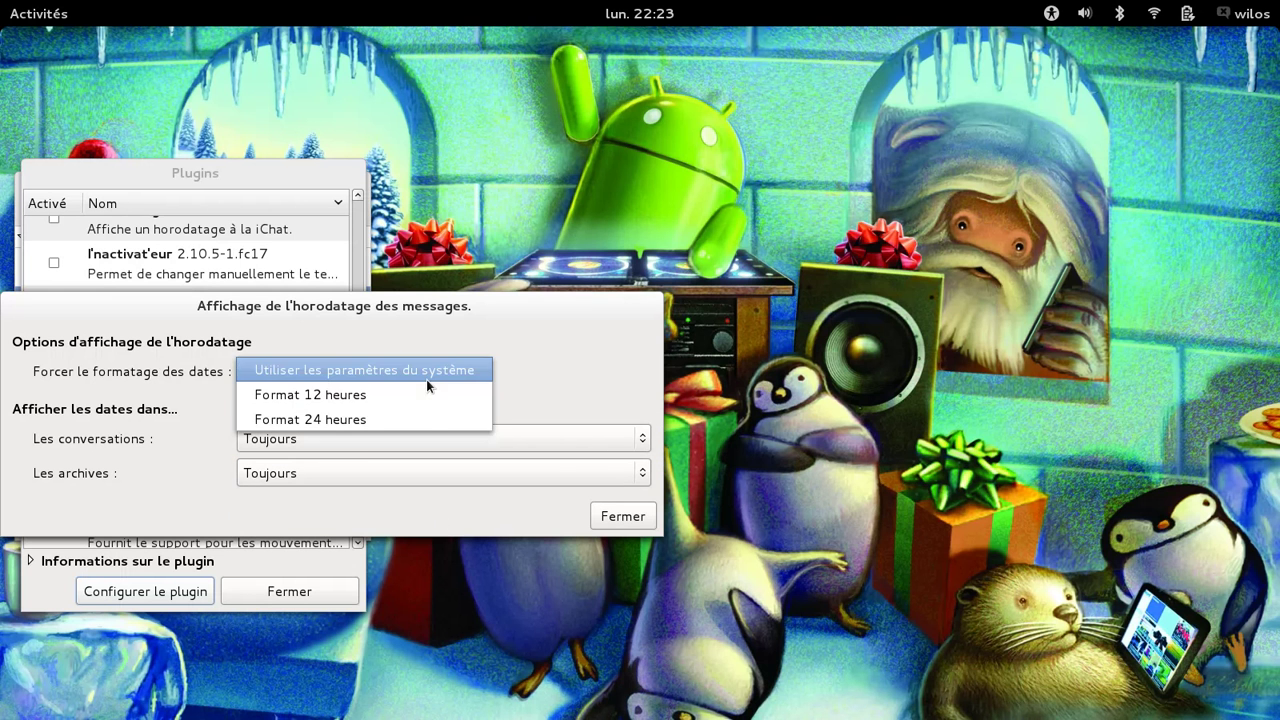
pyautogui.click(427, 414)
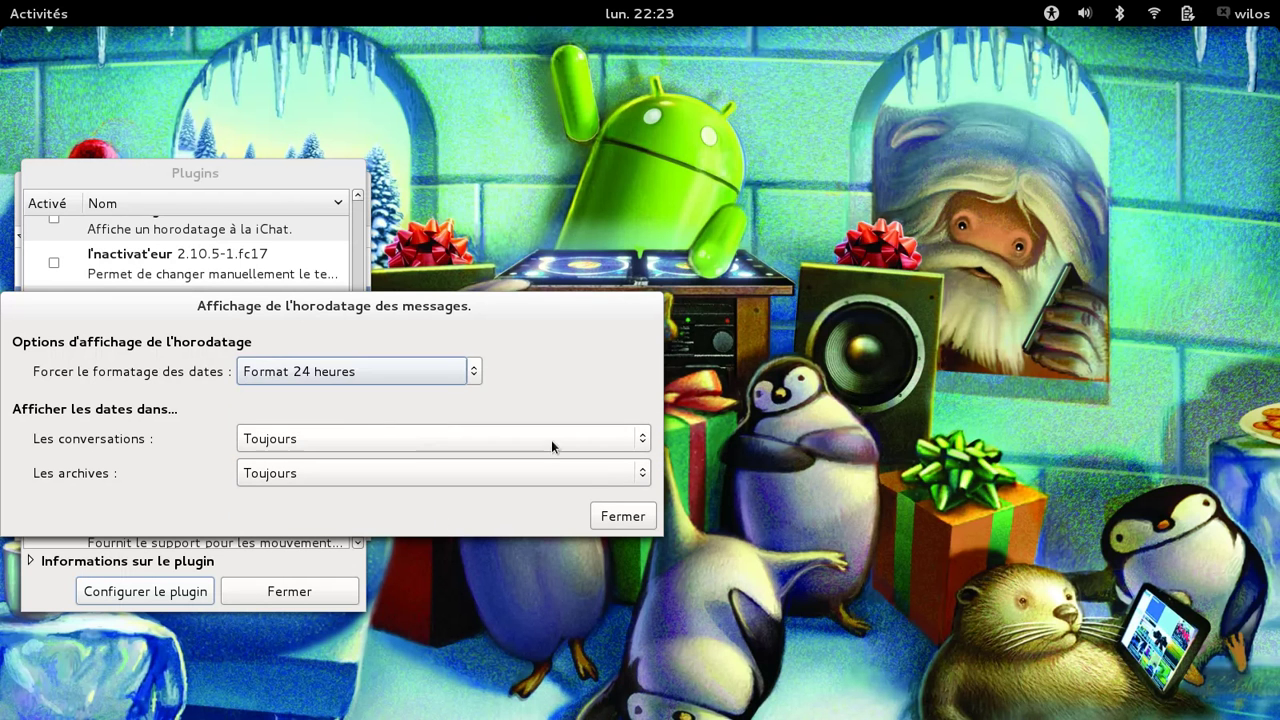
pyautogui.click(624, 516)
pyautogui.click(270, 591)
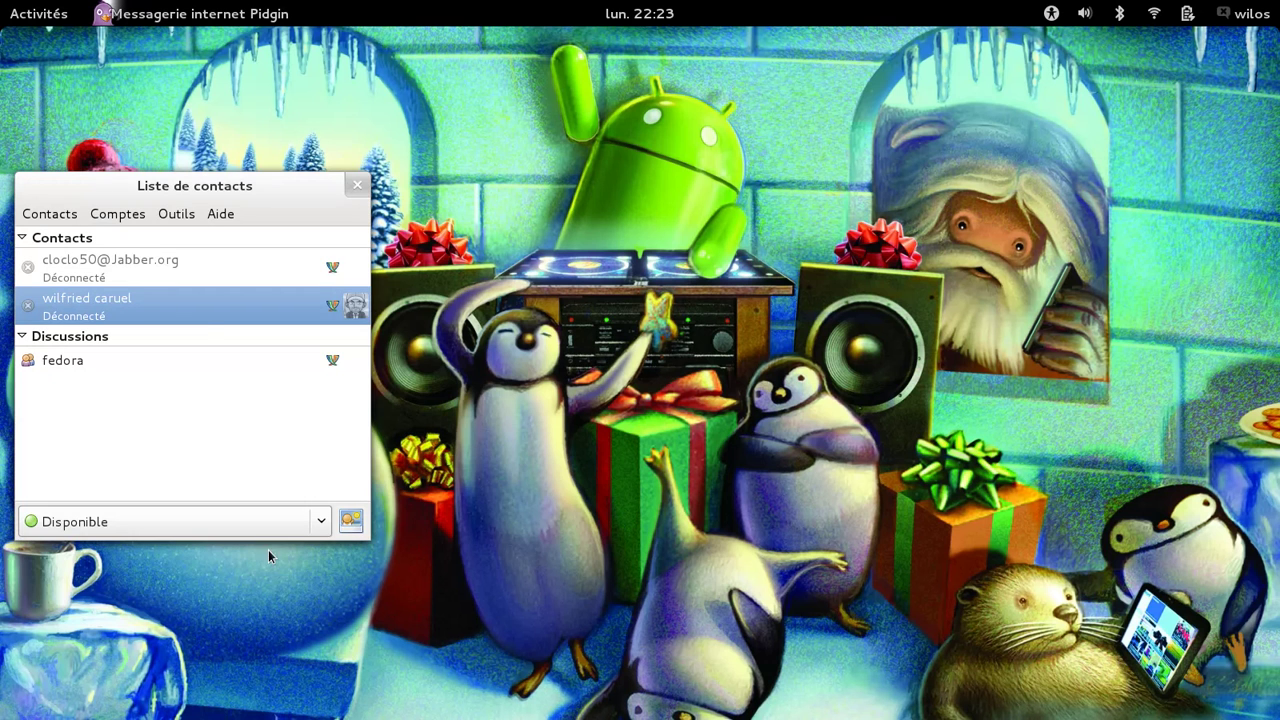
# Review every preferences category from interface, browser and conversations through network, sounds, status and themes, and close the preferences
pyautogui.click(176, 213)
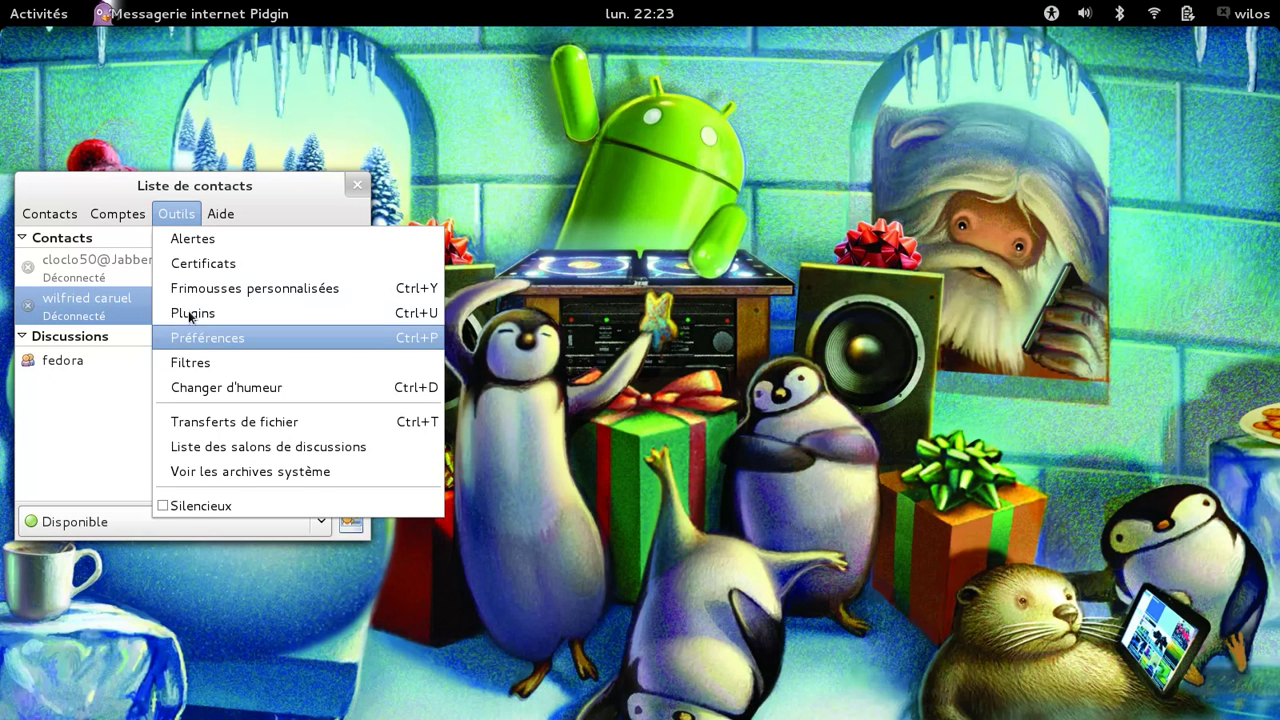
pyautogui.click(192, 347)
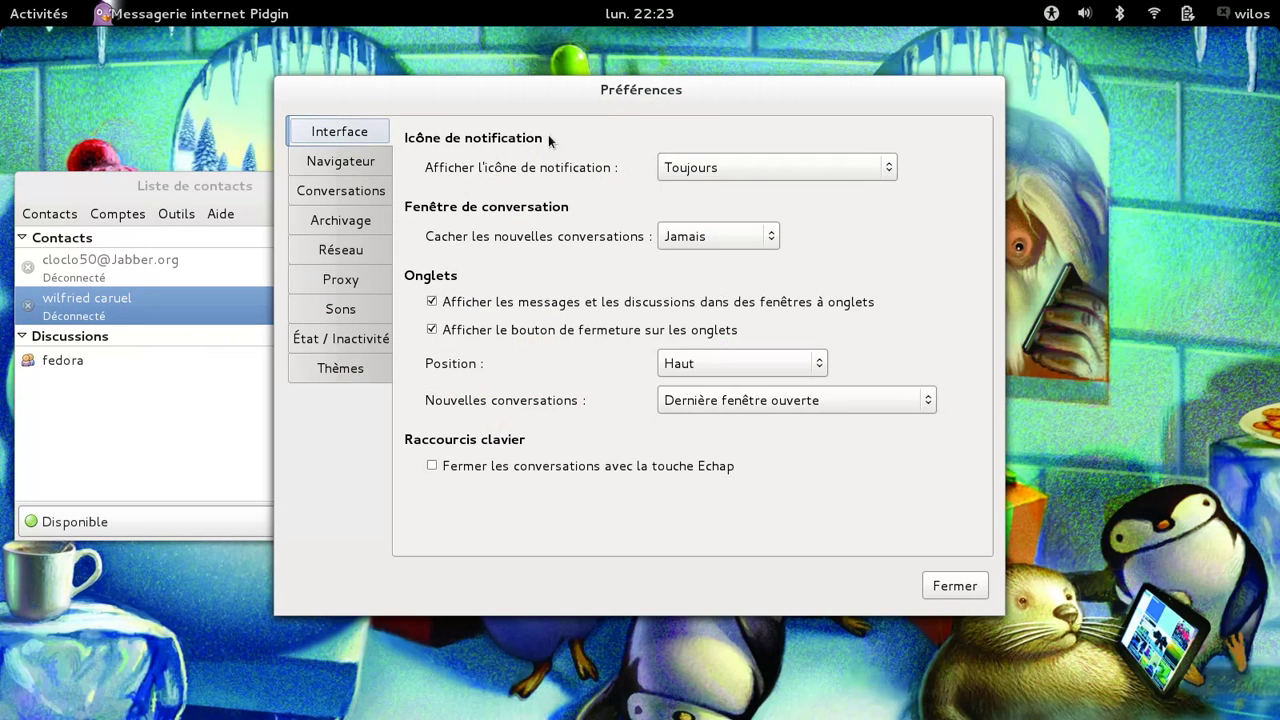
pyautogui.click(345, 165)
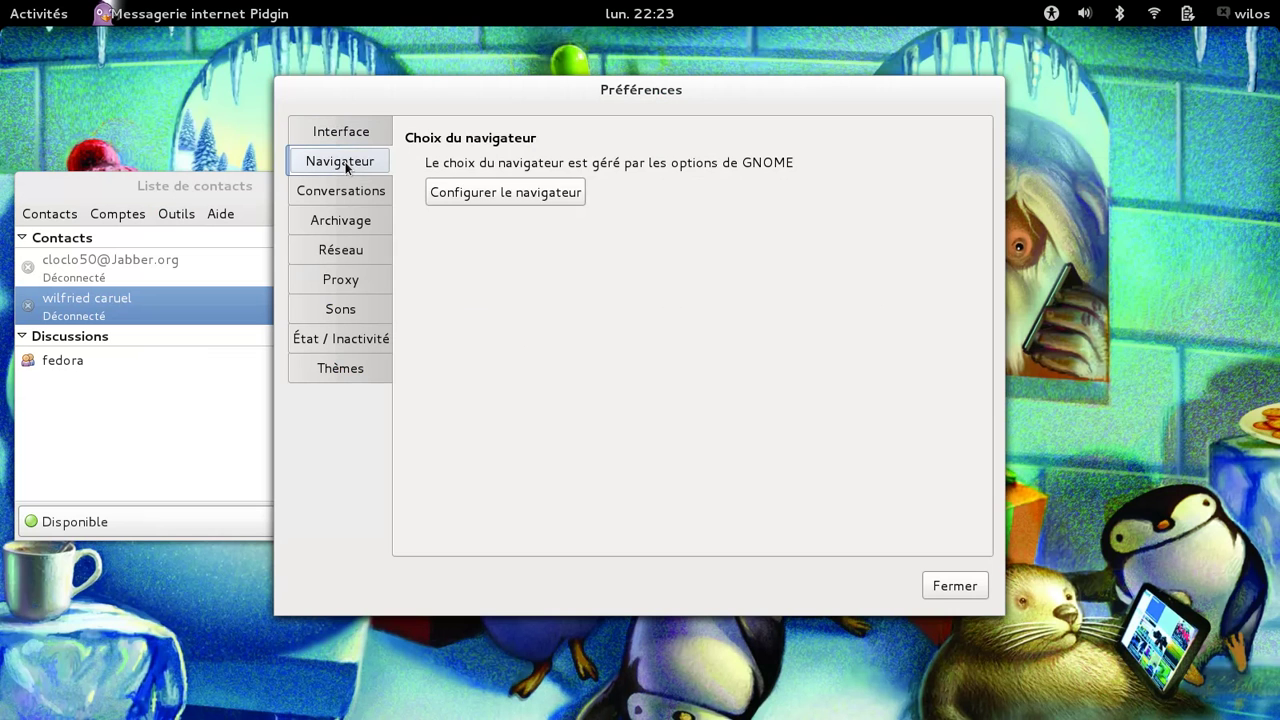
pyautogui.click(350, 192)
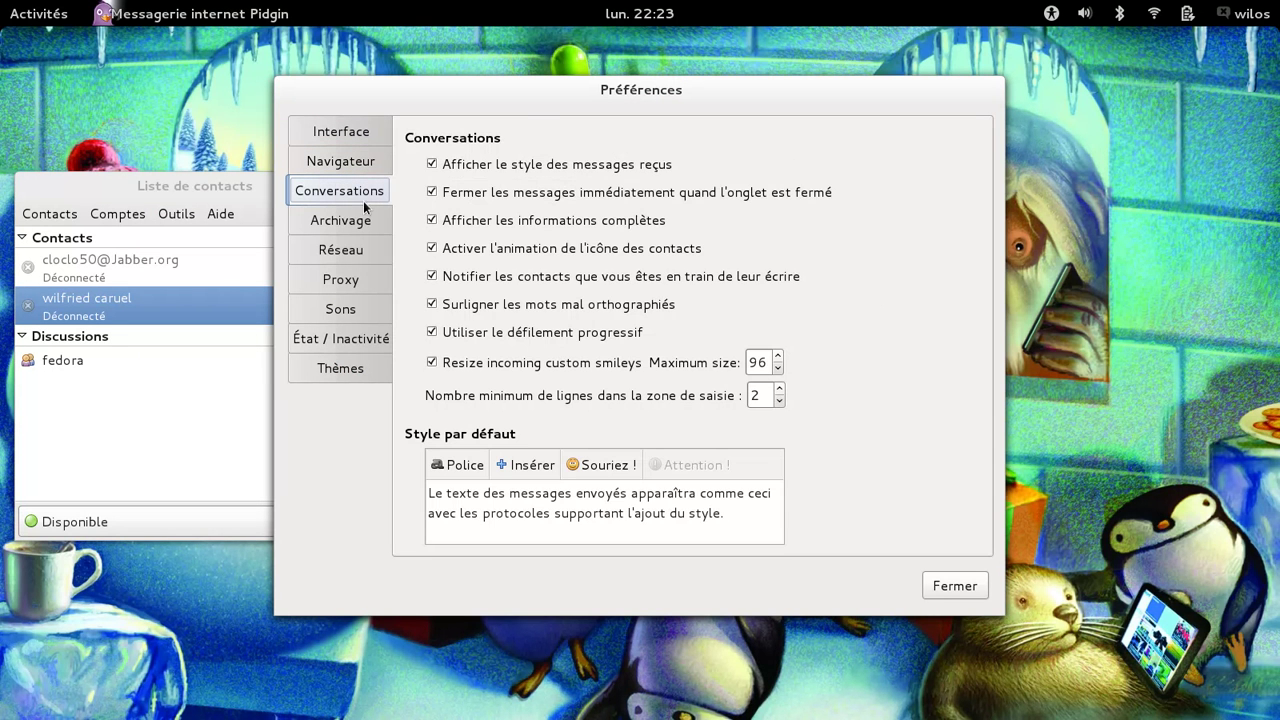
pyautogui.click(357, 224)
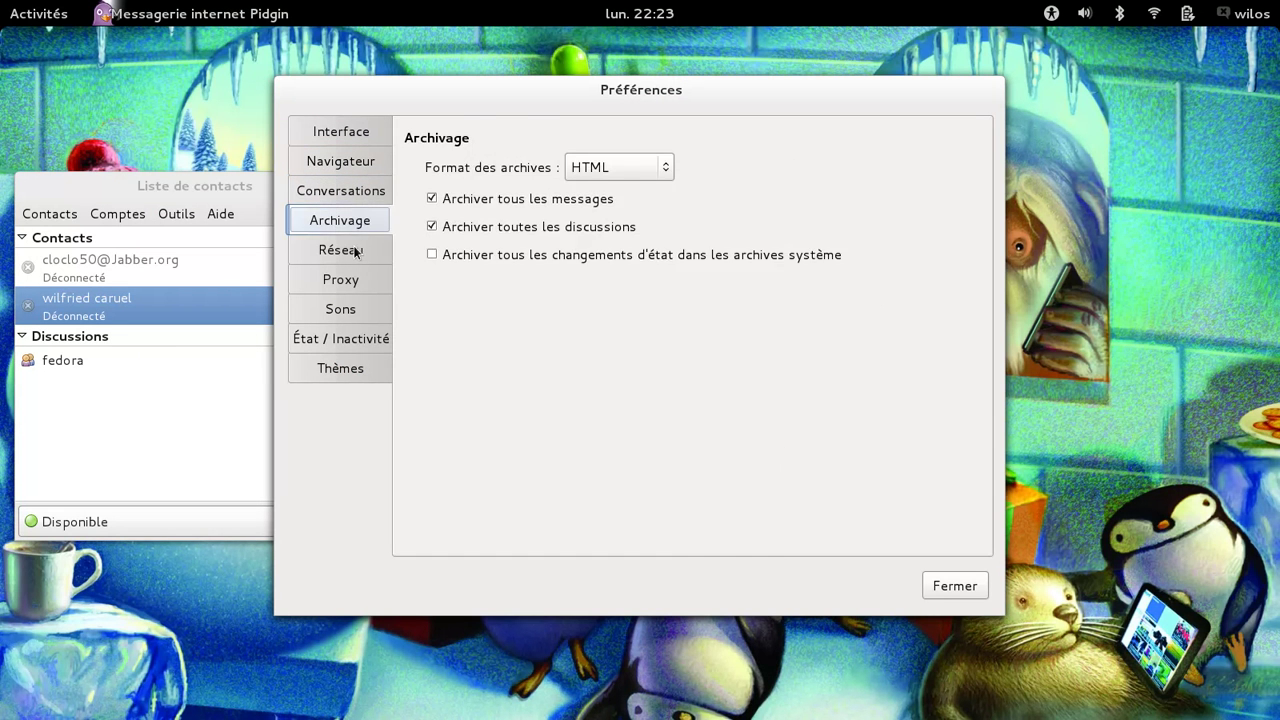
pyautogui.click(356, 252)
pyautogui.click(354, 285)
pyautogui.click(354, 311)
pyautogui.click(354, 345)
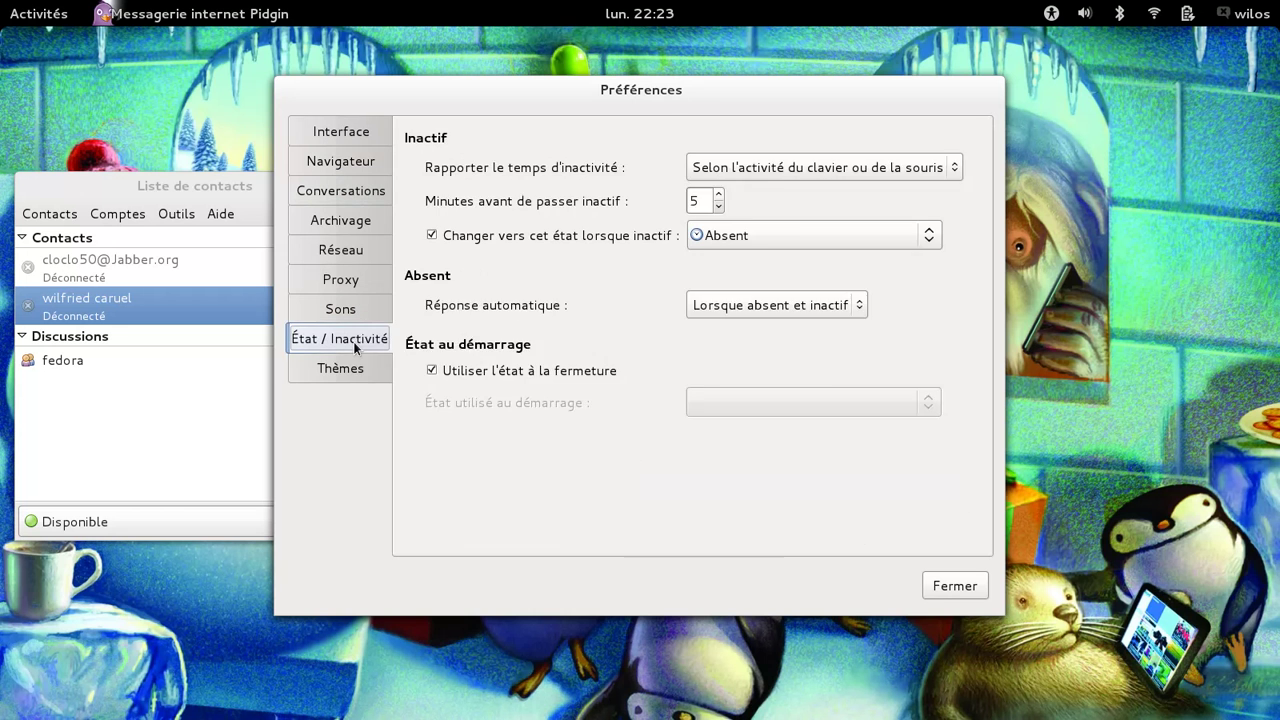
pyautogui.click(356, 369)
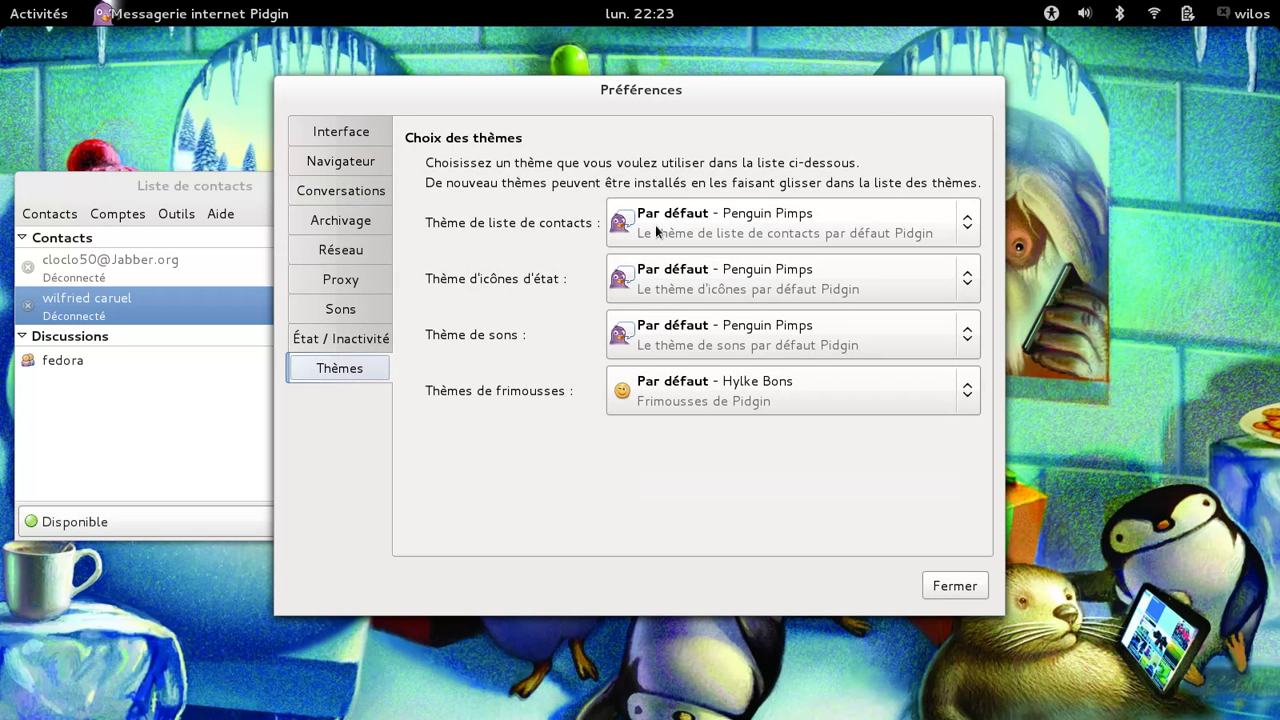
pyautogui.click(955, 590)
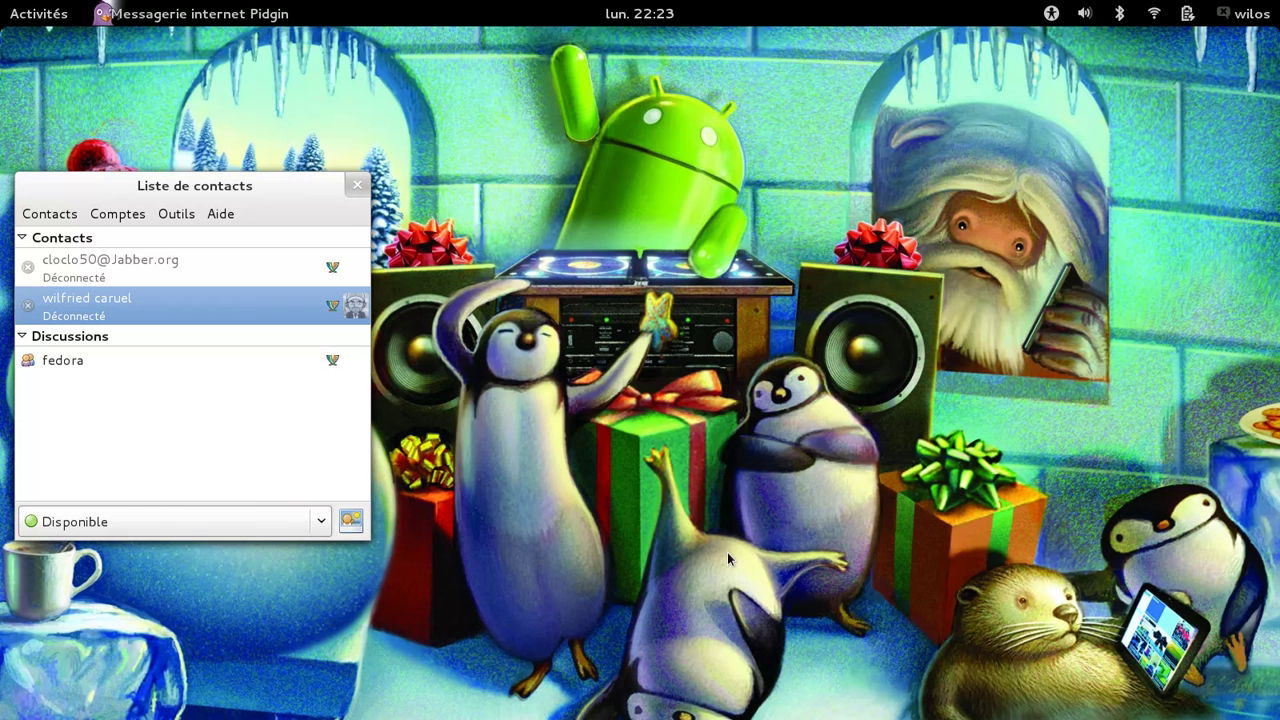
# Read the program's About information to the end, highlight the passage on the GPL licence terms, and close it
pyautogui.click(135, 220)
pyautogui.moveTo(176, 214)
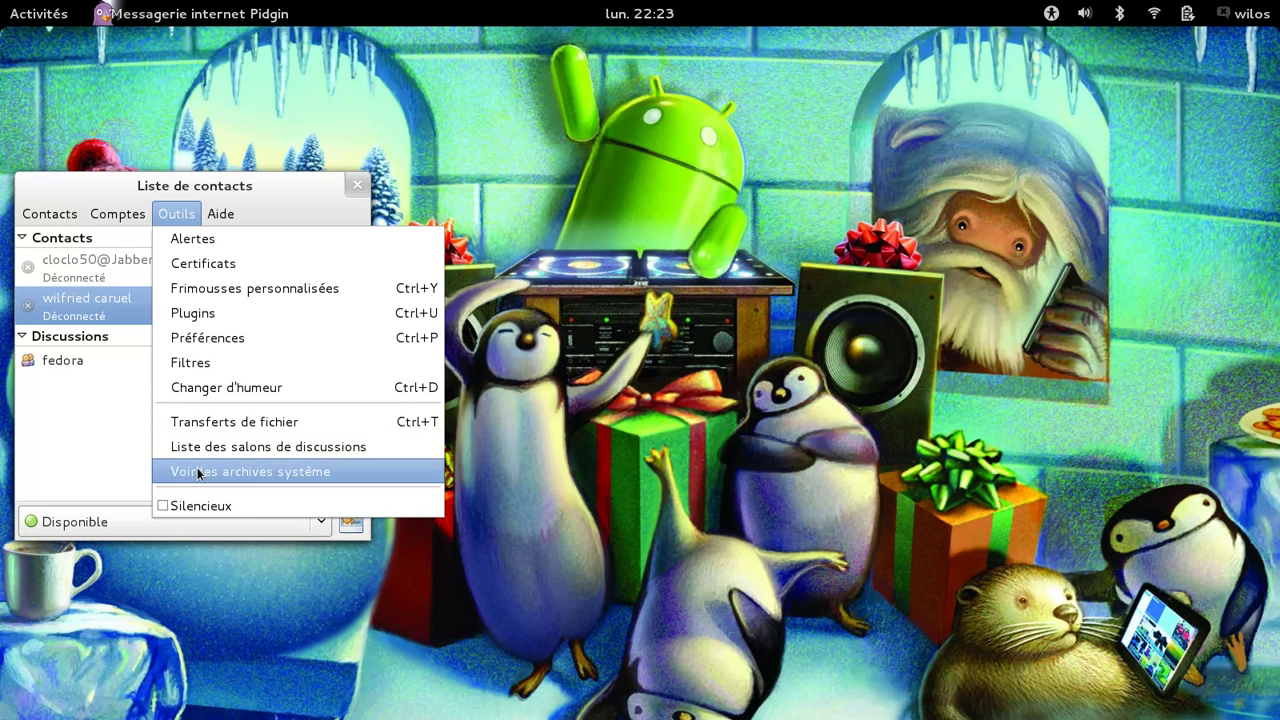
pyautogui.moveTo(221, 214)
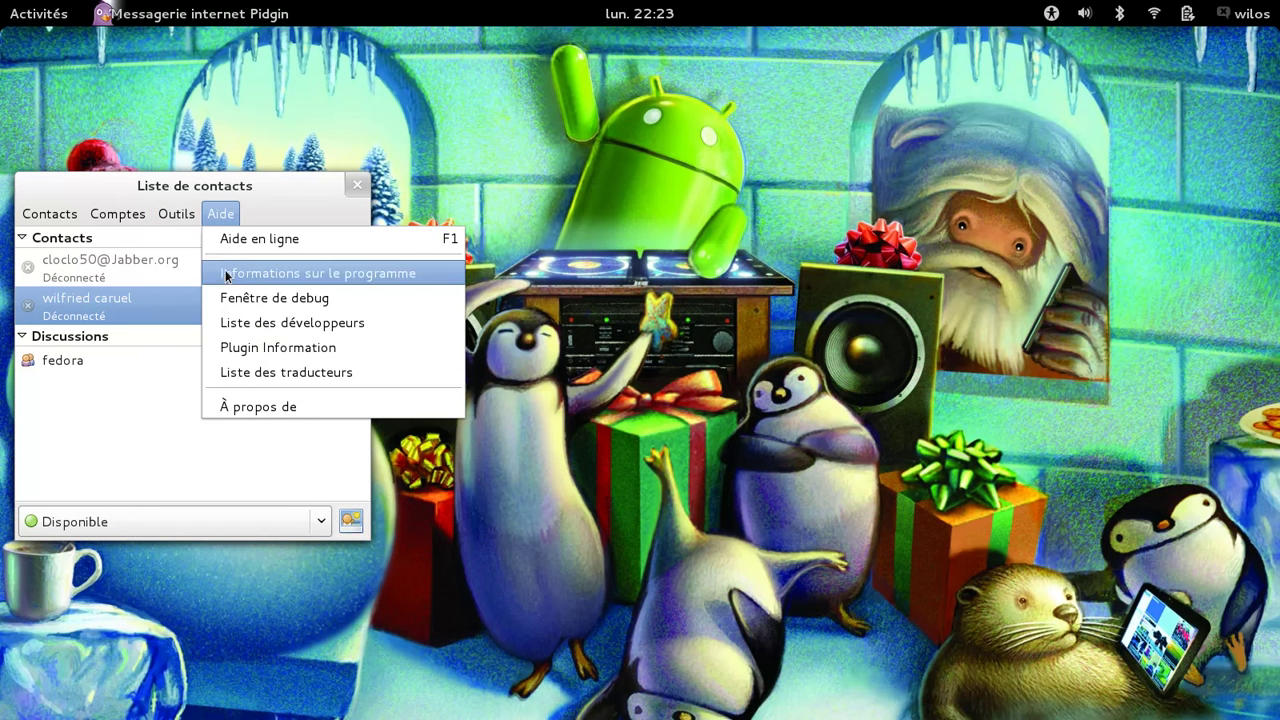
pyautogui.click(238, 408)
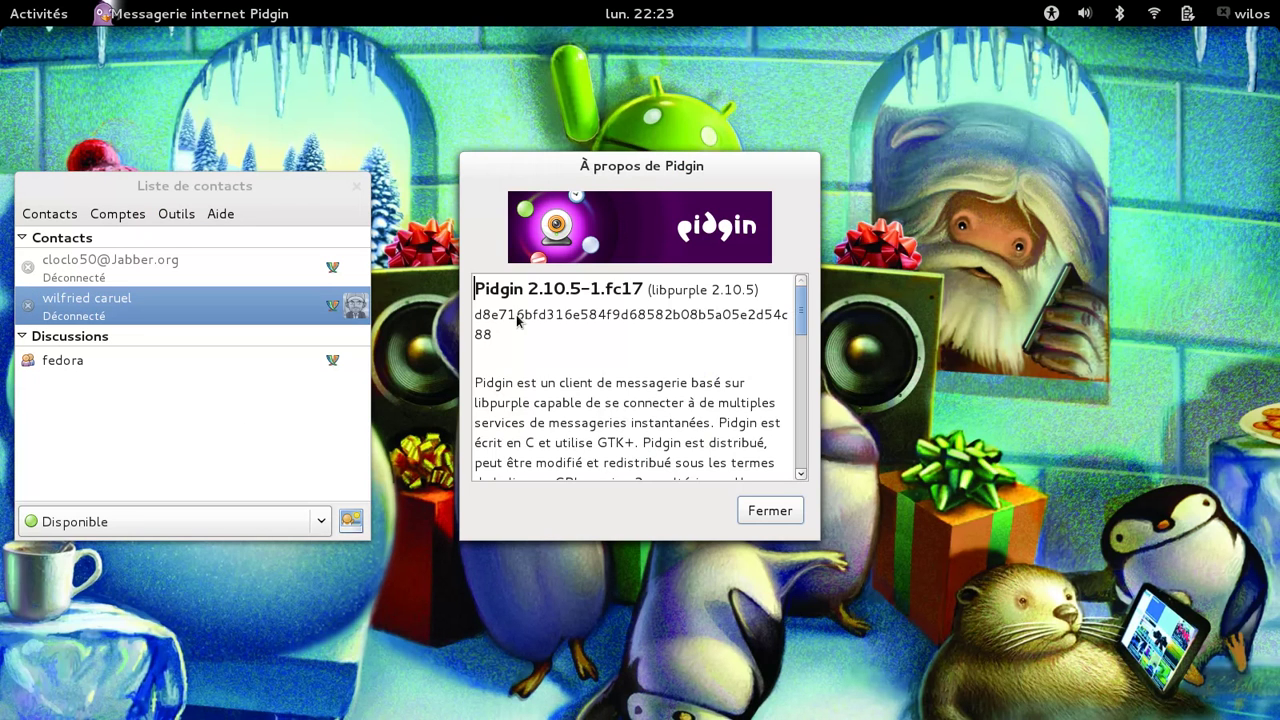
pyautogui.scroll(-3, 805, 345)
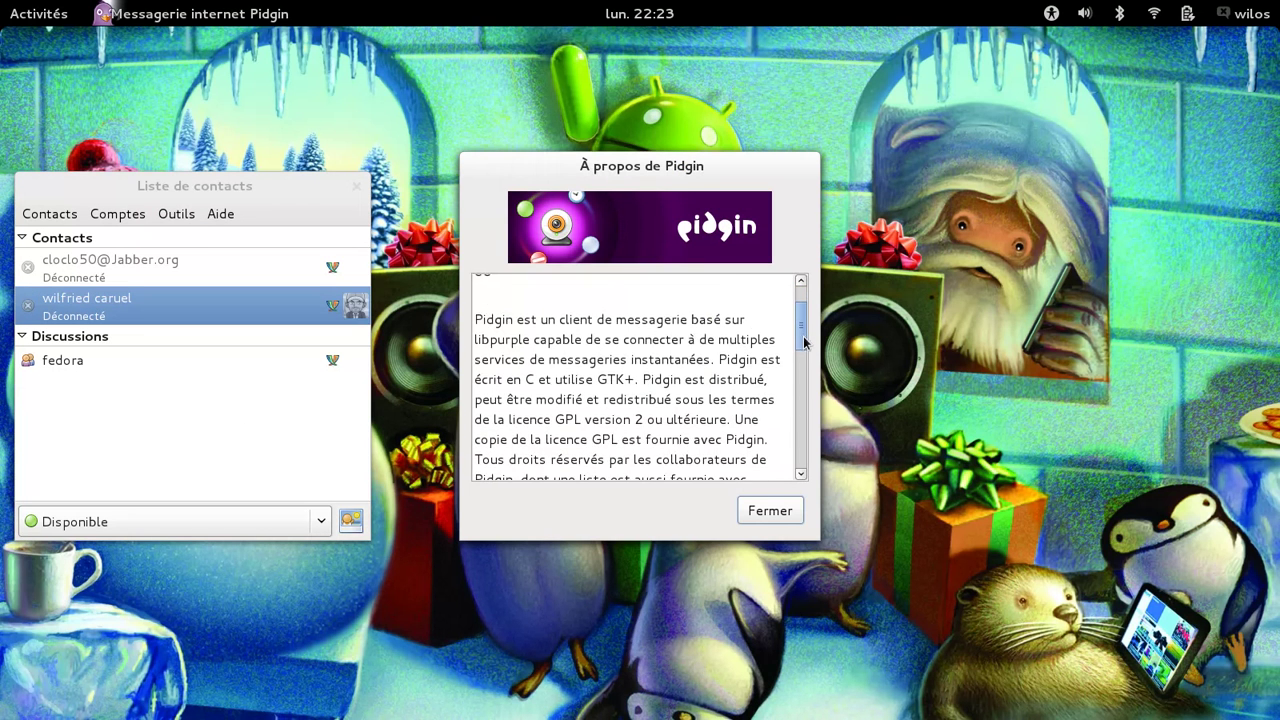
pyautogui.scroll(-1, 805, 345)
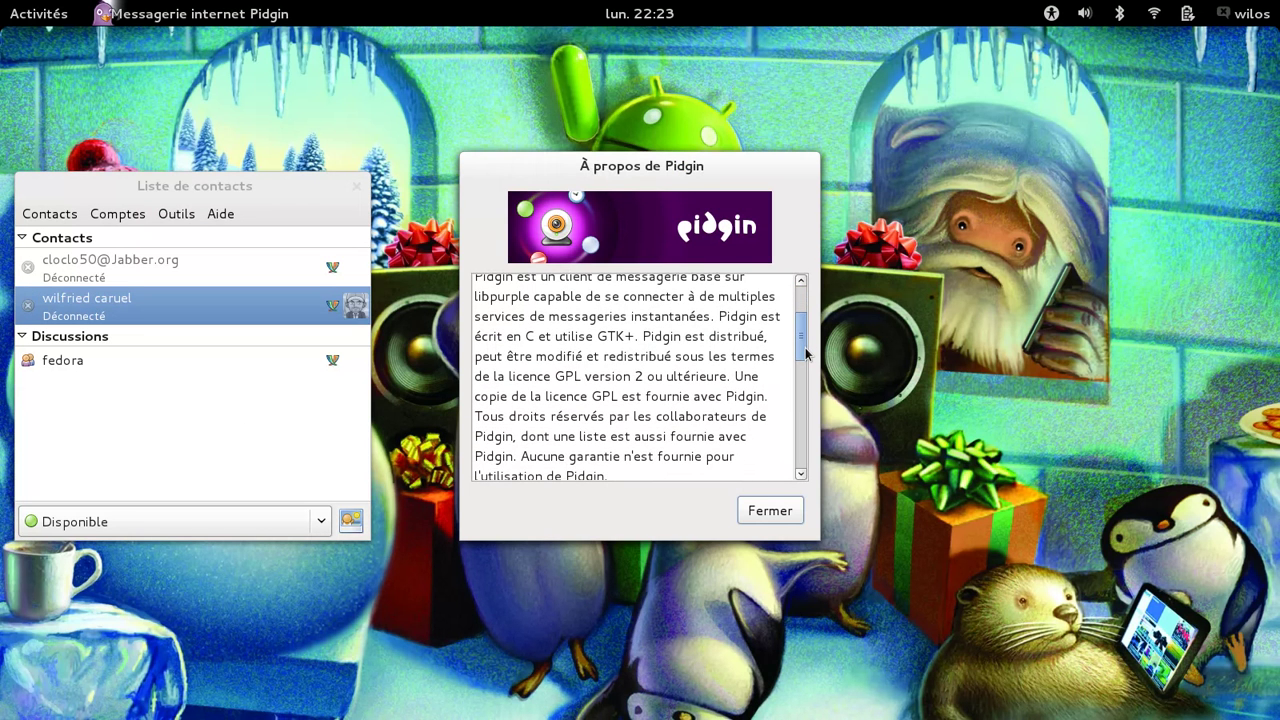
pyautogui.moveTo(679, 358); pyautogui.dragTo(733, 378)
pyautogui.click(677, 363)
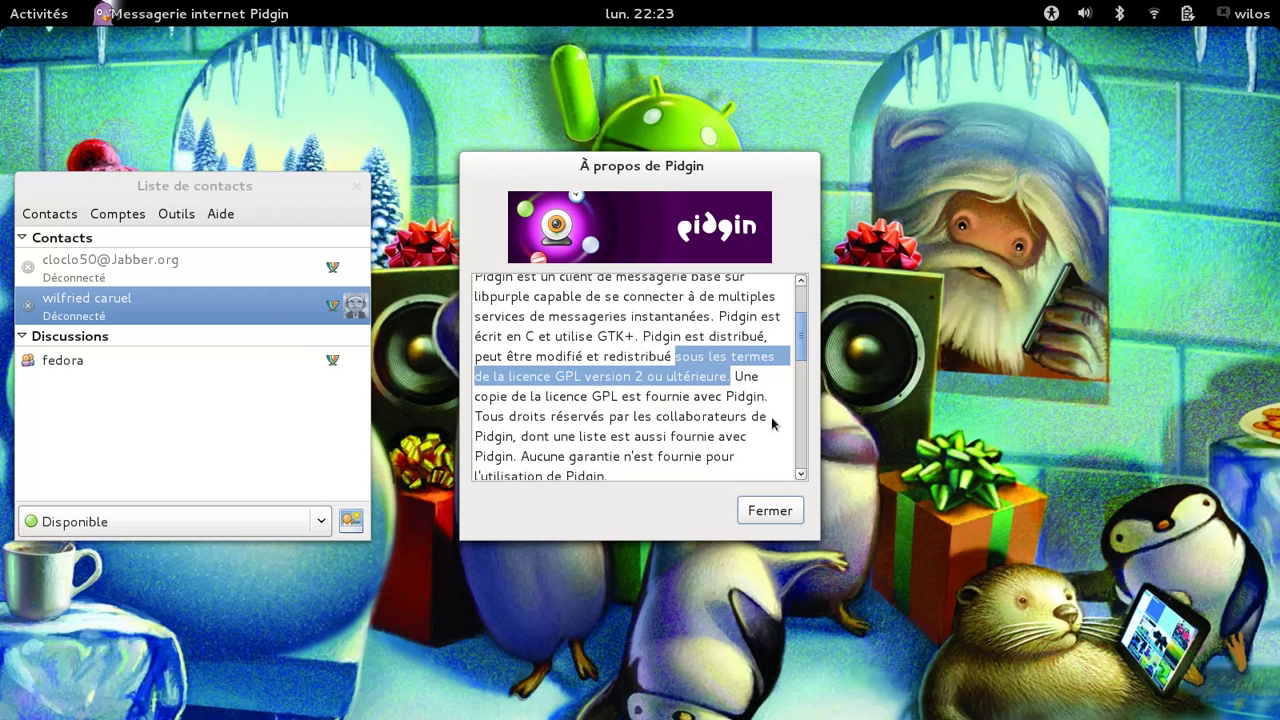
pyautogui.moveTo(797, 357); pyautogui.dragTo(806, 474)
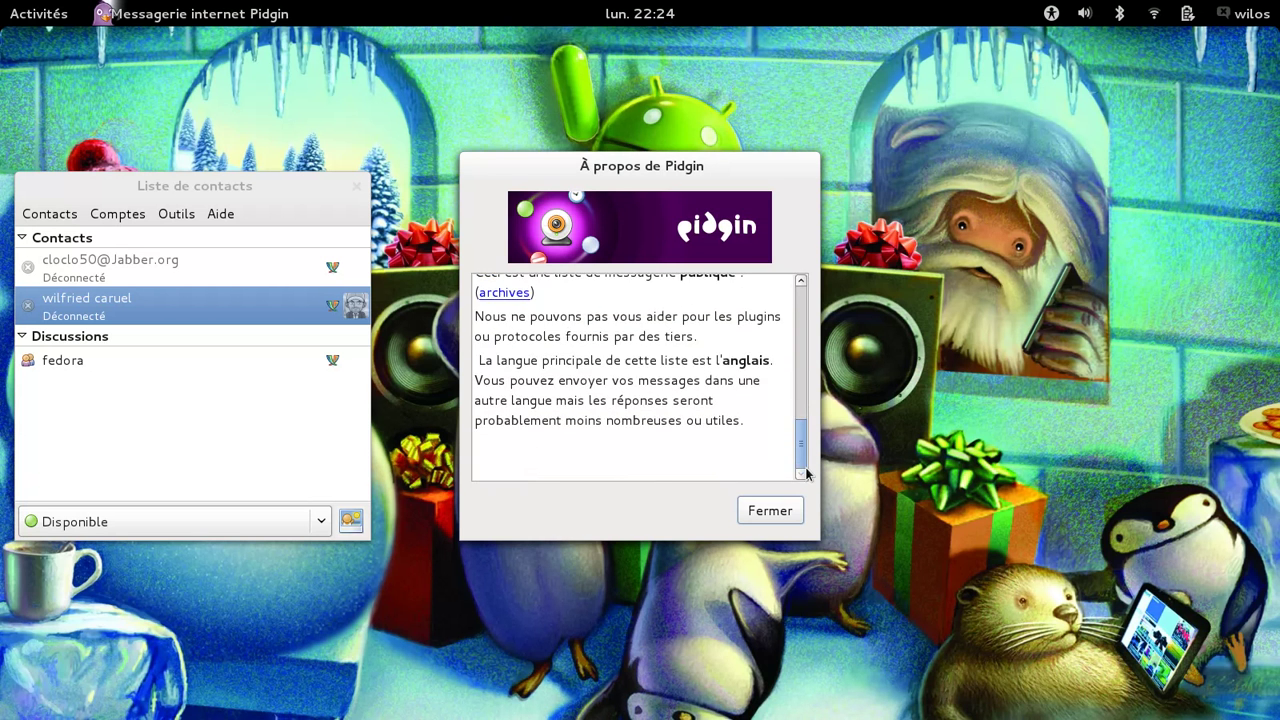
pyautogui.click(770, 508)
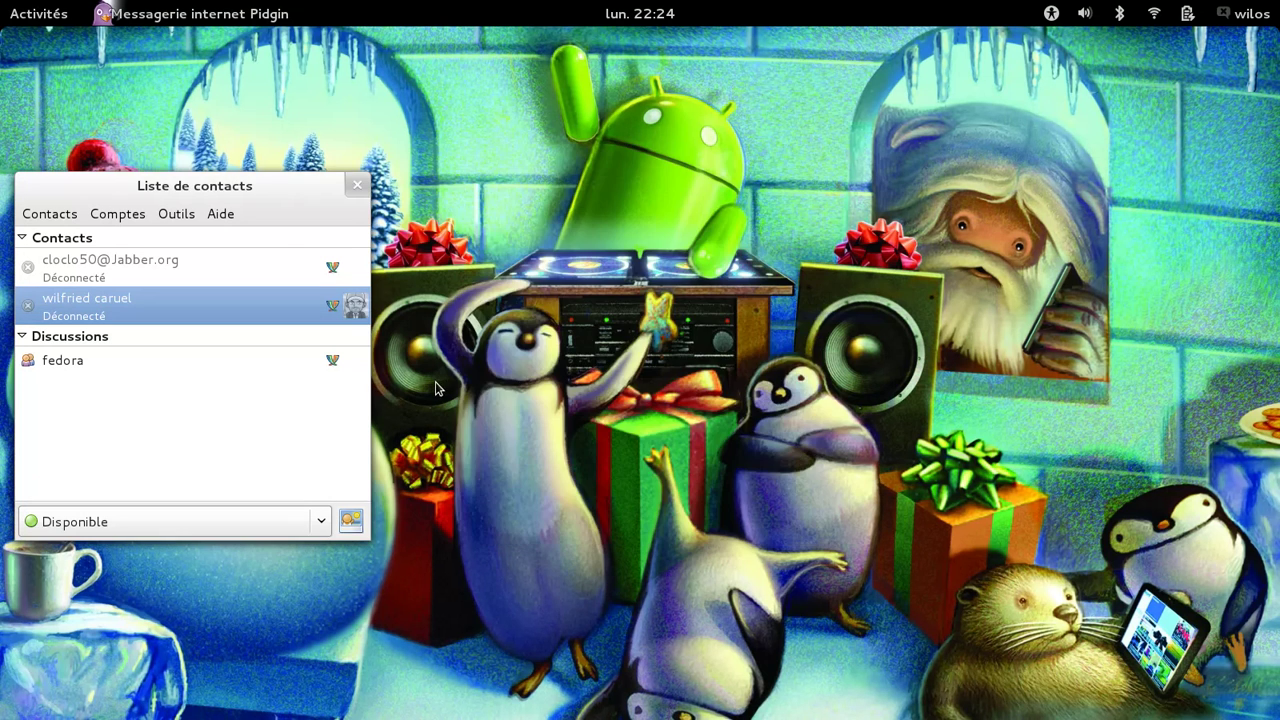